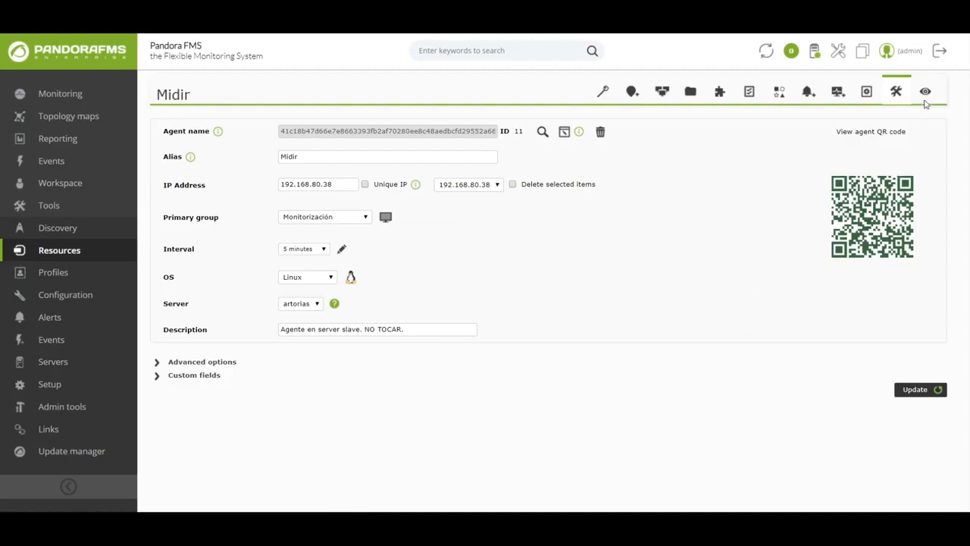
# Open the Midir agent's monitoring view and show the collected data of its Network_Usage_Bytes module.
pyautogui.click(926, 97)
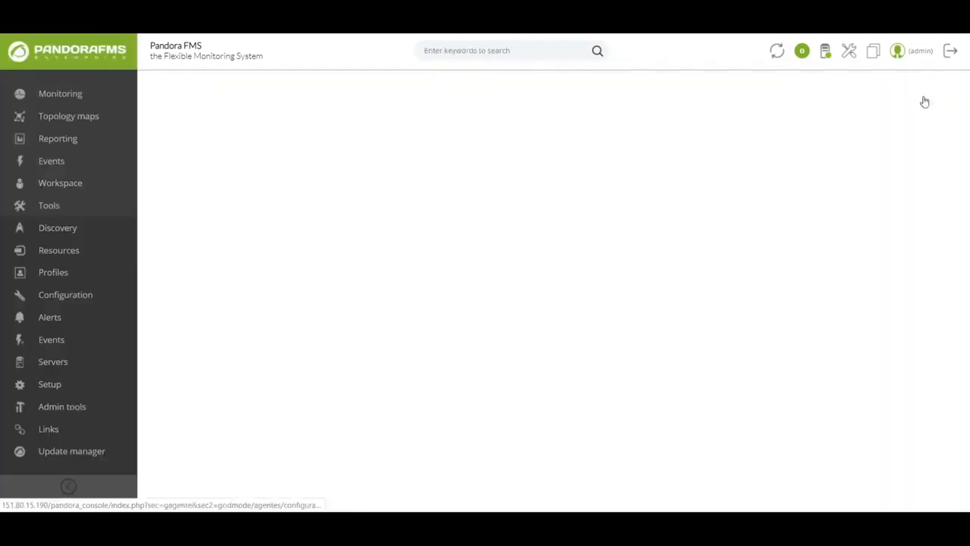
pyautogui.scroll(-5, 528, 312)
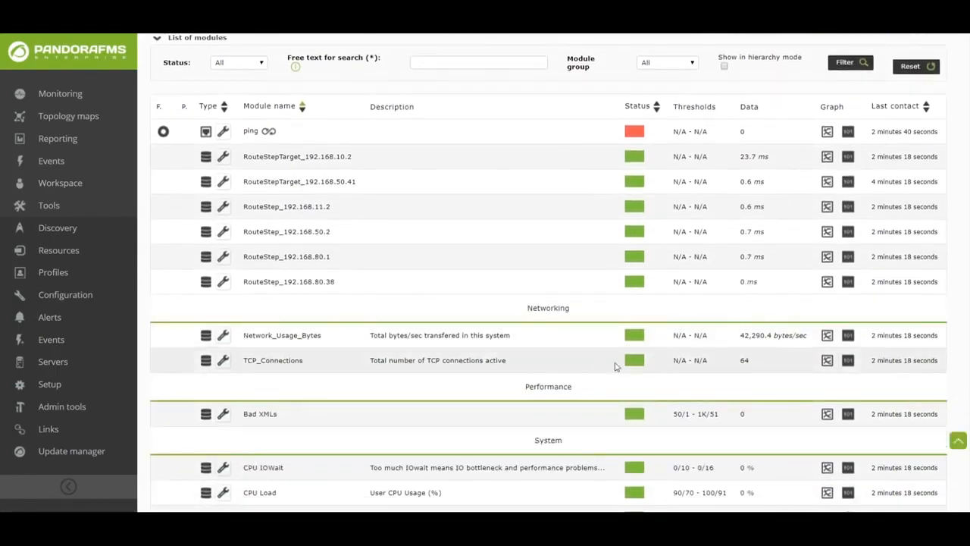
pyautogui.click(848, 341)
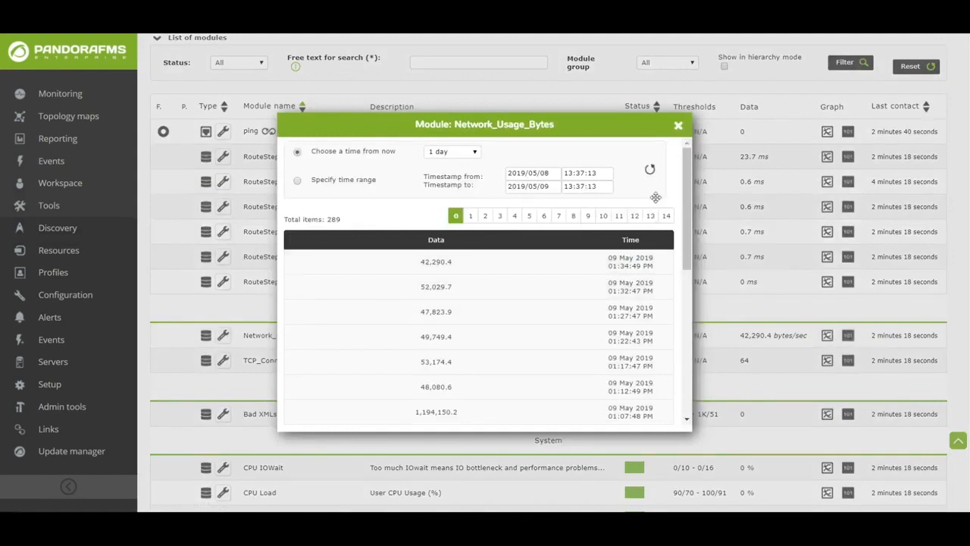
pyautogui.click(678, 127)
# Display the network route map of the Midir agent.
pyautogui.scroll(4, 681, 257)
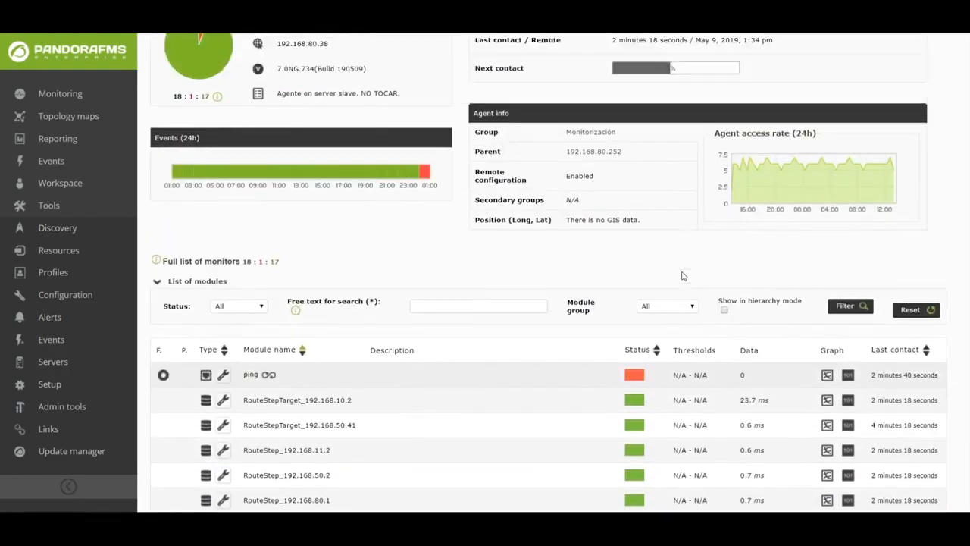
pyautogui.scroll(2, 681, 276)
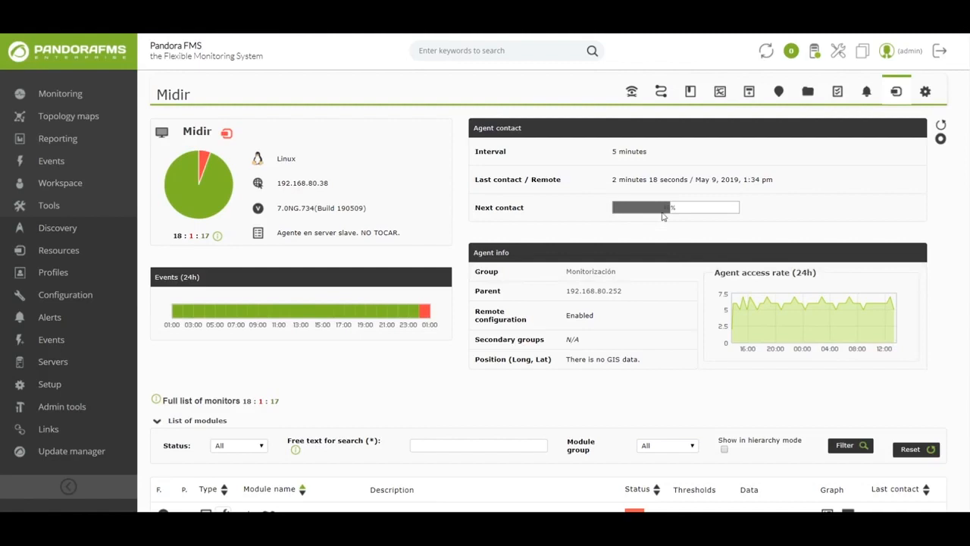
pyautogui.click(661, 94)
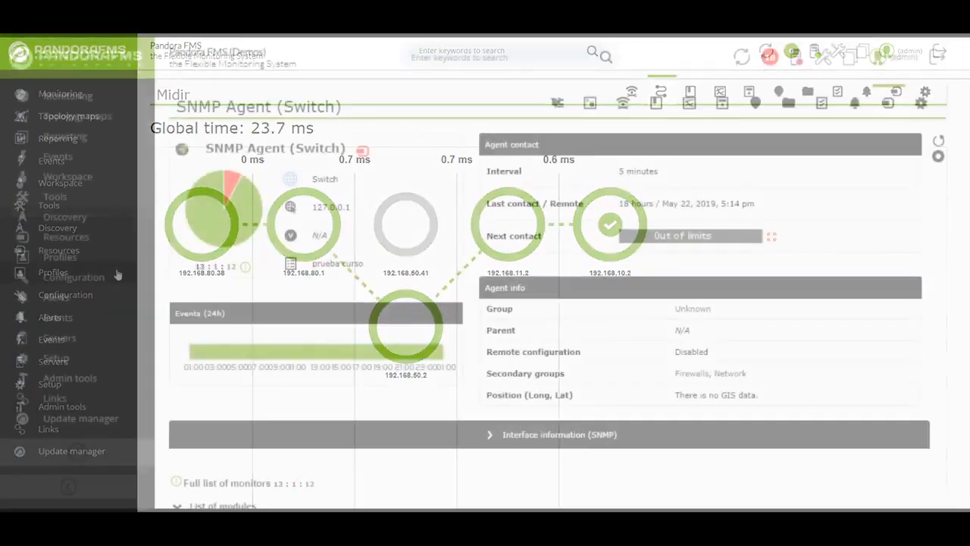
# Examine the overview of the SNMP Agent (Switch) and the received traps in the SNMP Console.
pyautogui.scroll(-5, 840, 203)
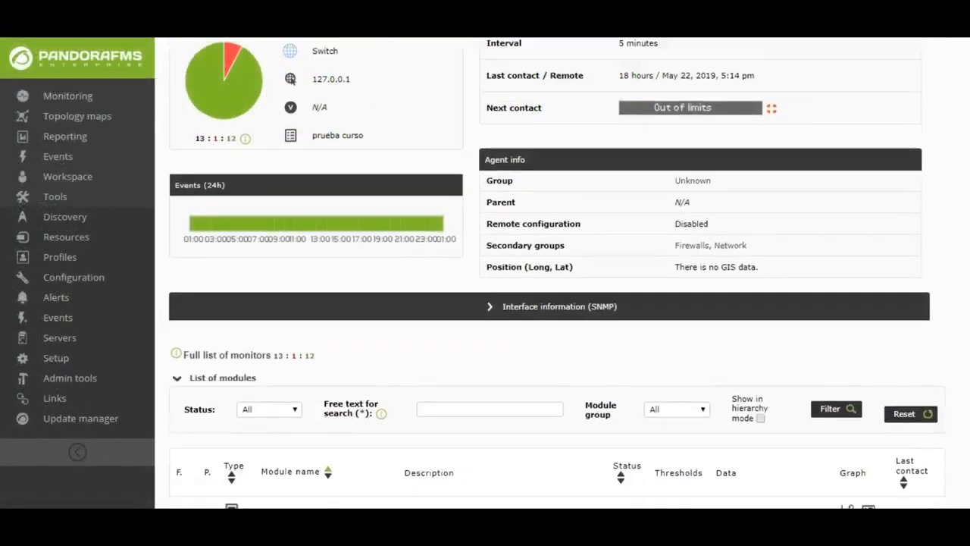
pyautogui.scroll(-3, 557, 273)
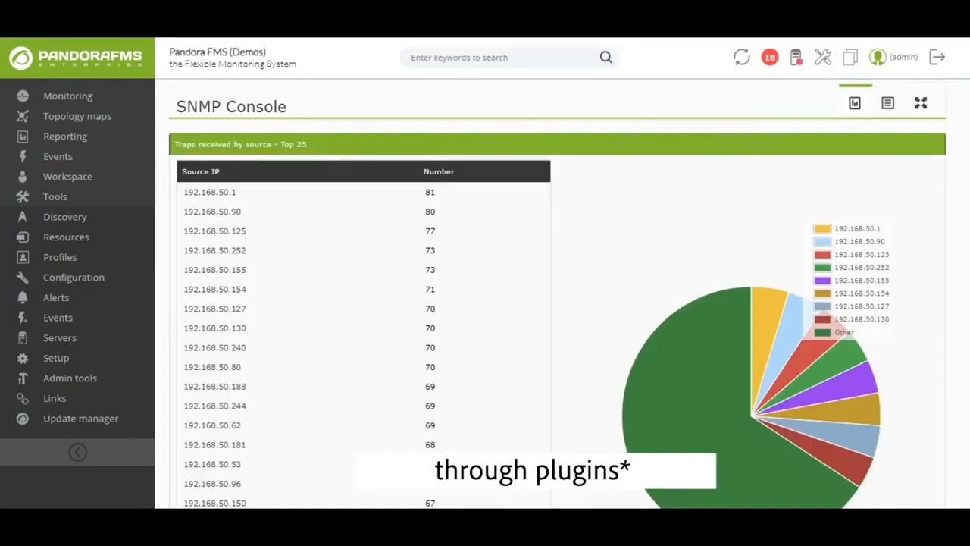
pyautogui.scroll(-2, 557, 273)
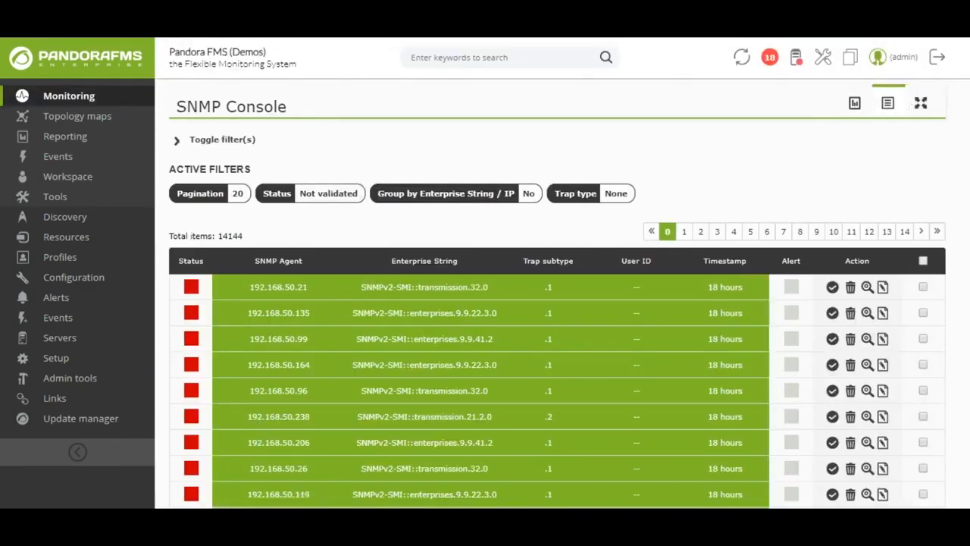
pyautogui.scroll(-3, 557, 303)
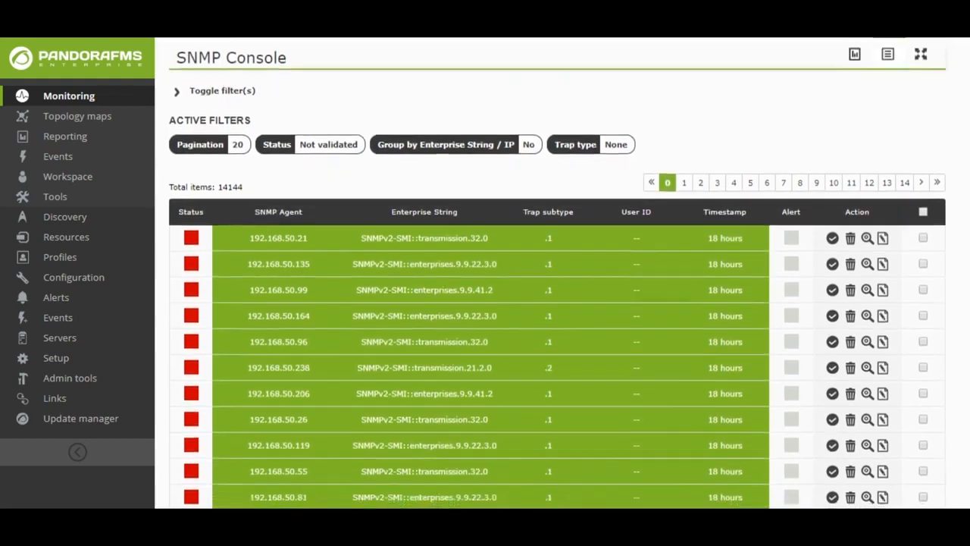
pyautogui.scroll(-4, 564, 156)
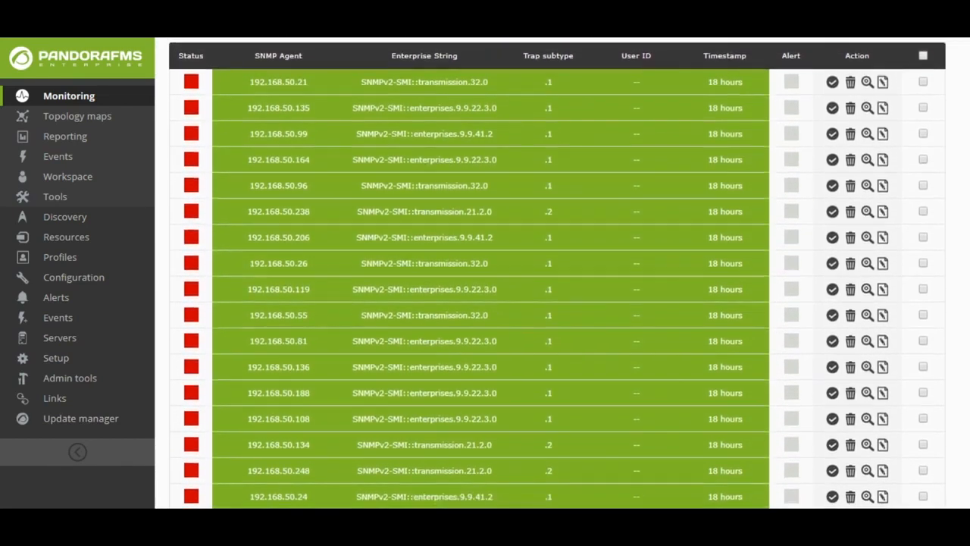
pyautogui.scroll(-4, 965, 273)
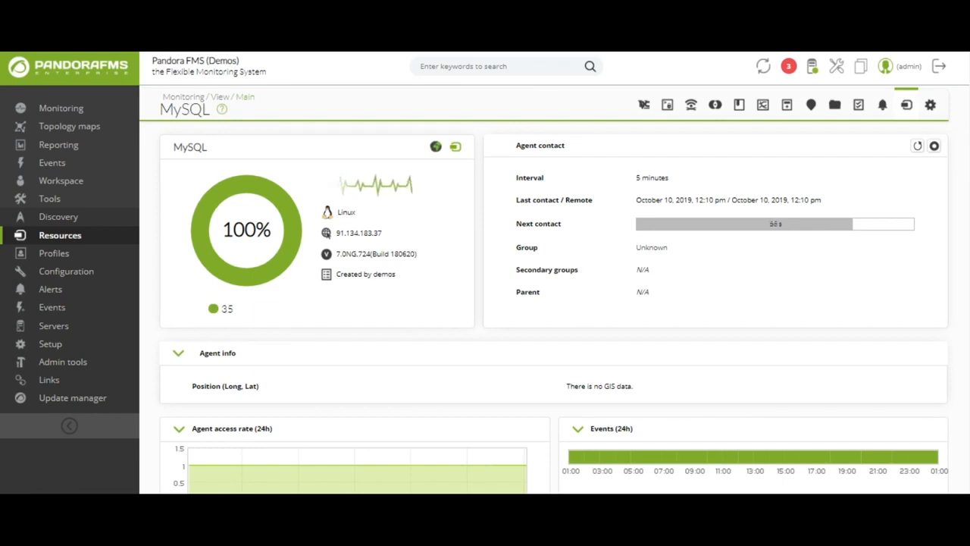
# Show the data history and the graph of the aborted connections module in the MySQL agent's module list.
pyautogui.scroll(-5, 546, 367)
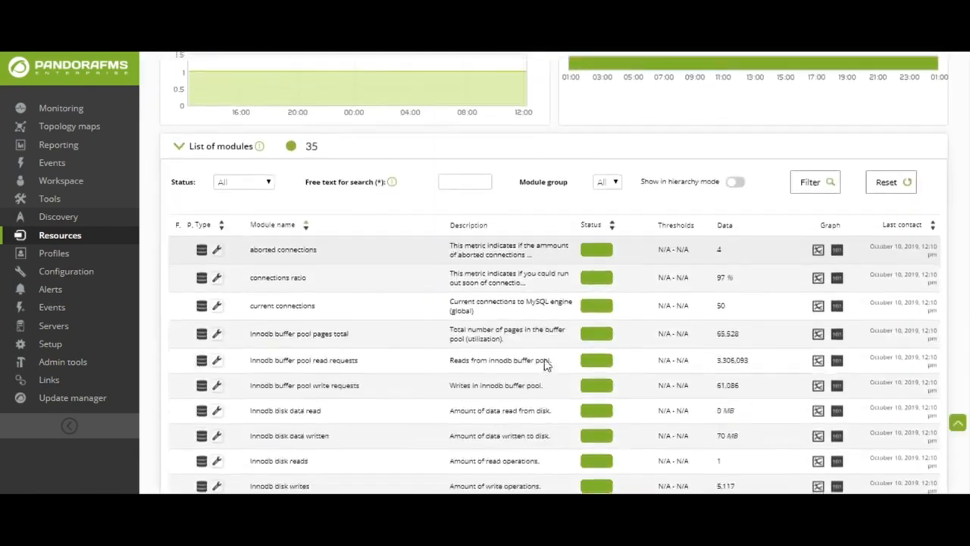
pyautogui.scroll(-2, 545, 362)
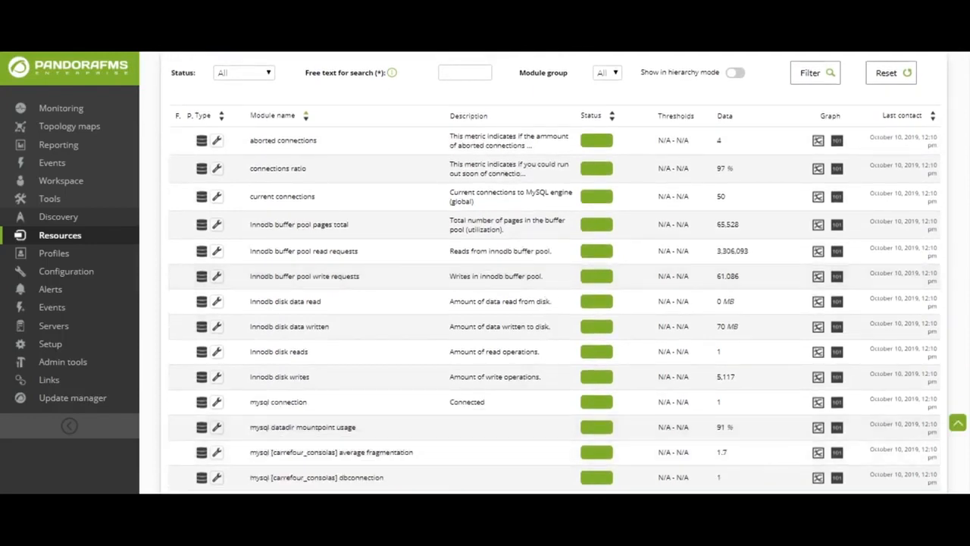
pyautogui.click(838, 142)
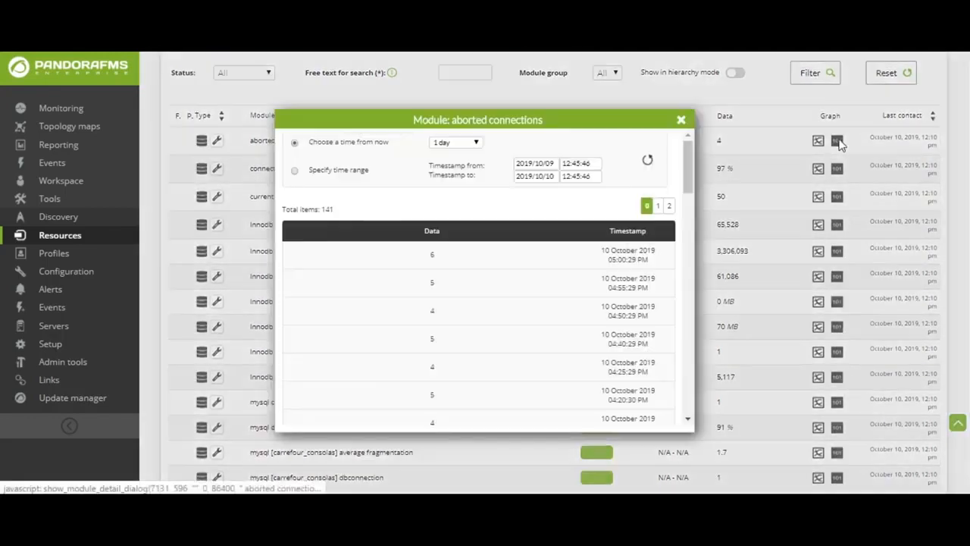
pyautogui.click(680, 122)
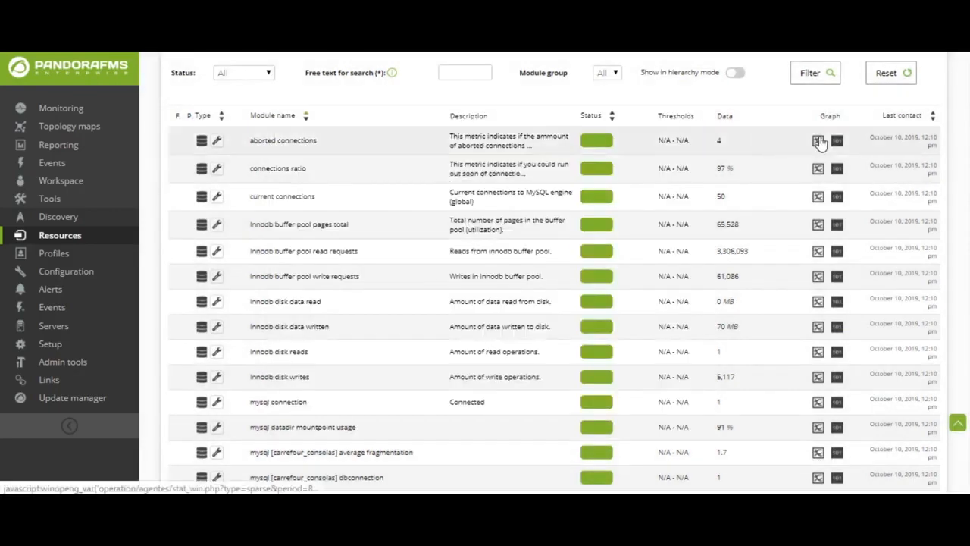
pyautogui.click(819, 141)
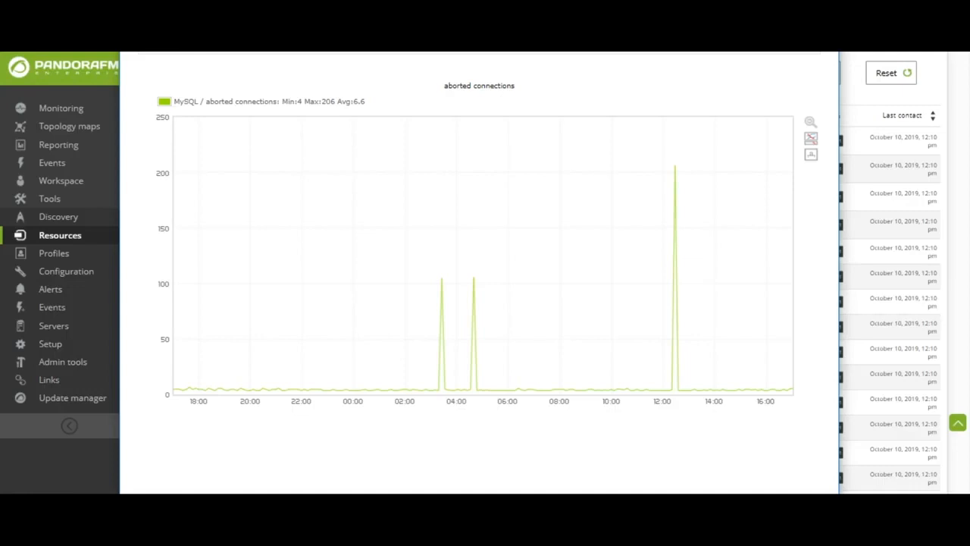
pyautogui.hotkey('alt', 'F4')
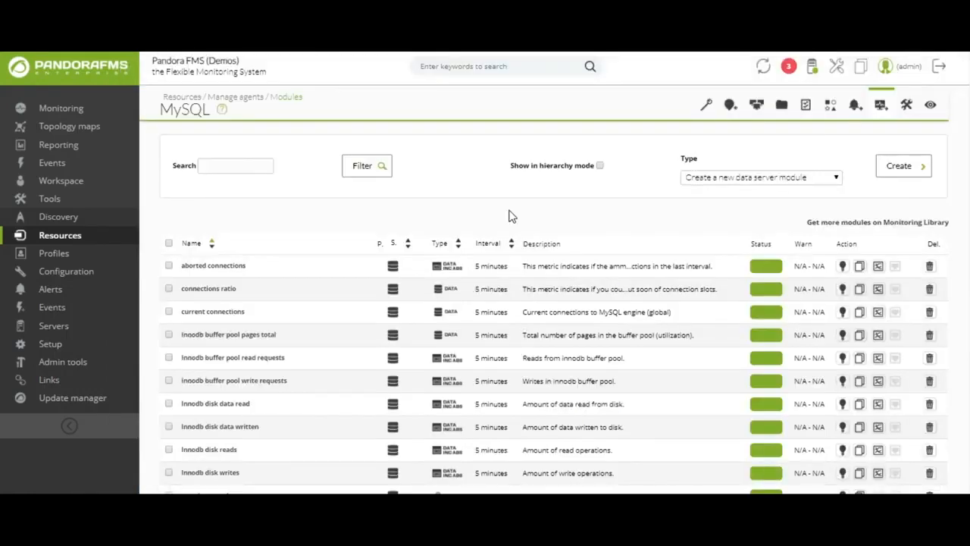
# Open the configuration of the MySQL agent's aborted connections module and return to the agent's module management list.
pyautogui.click(228, 268)
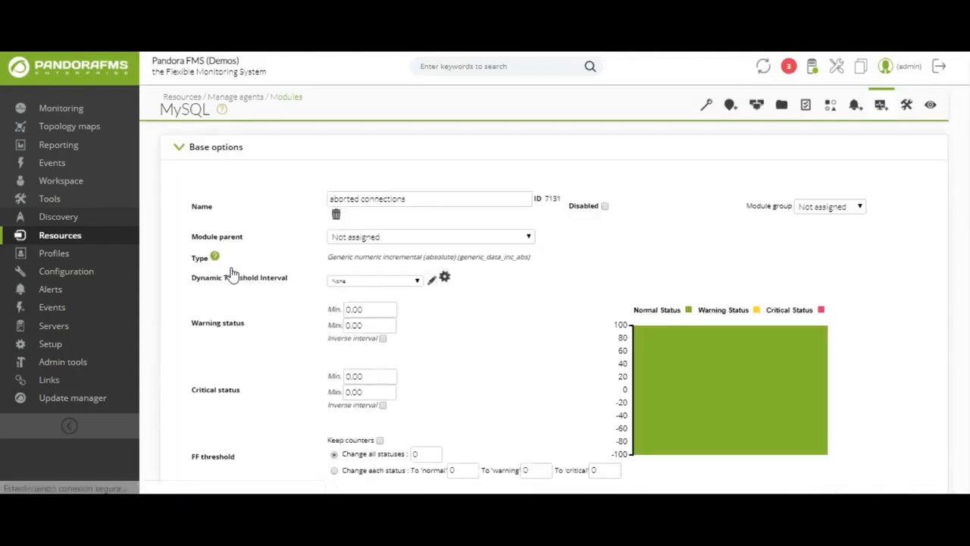
pyautogui.click(881, 105)
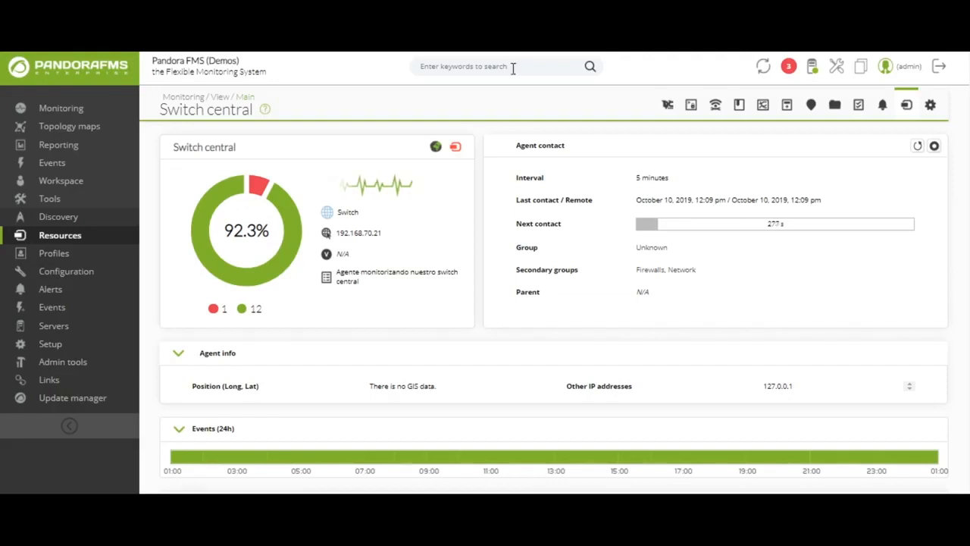
# Review the interface, memory and system modules in the Switch central agent's module list.
pyautogui.scroll(-6, 515, 134)
pyautogui.scroll(-1, 493, 126)
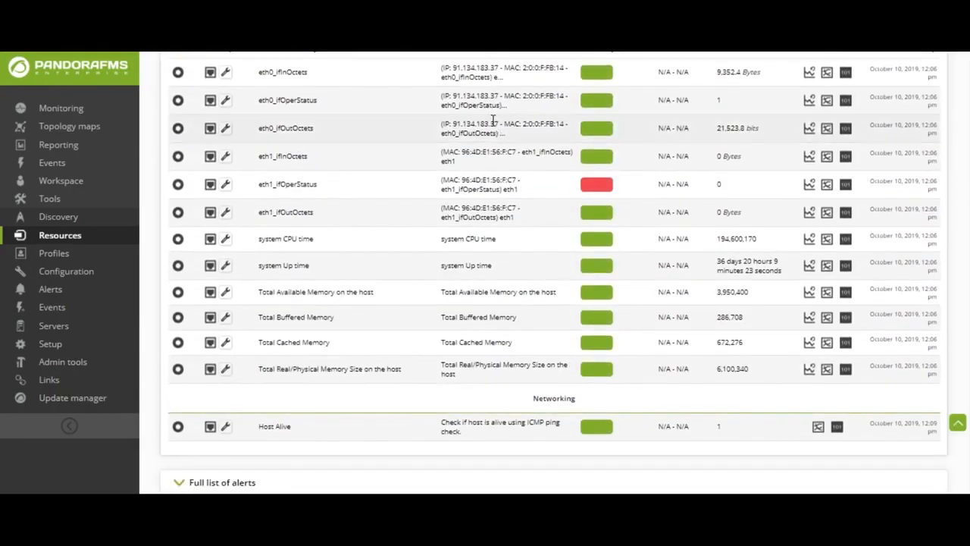
pyautogui.scroll(1, 401, 455)
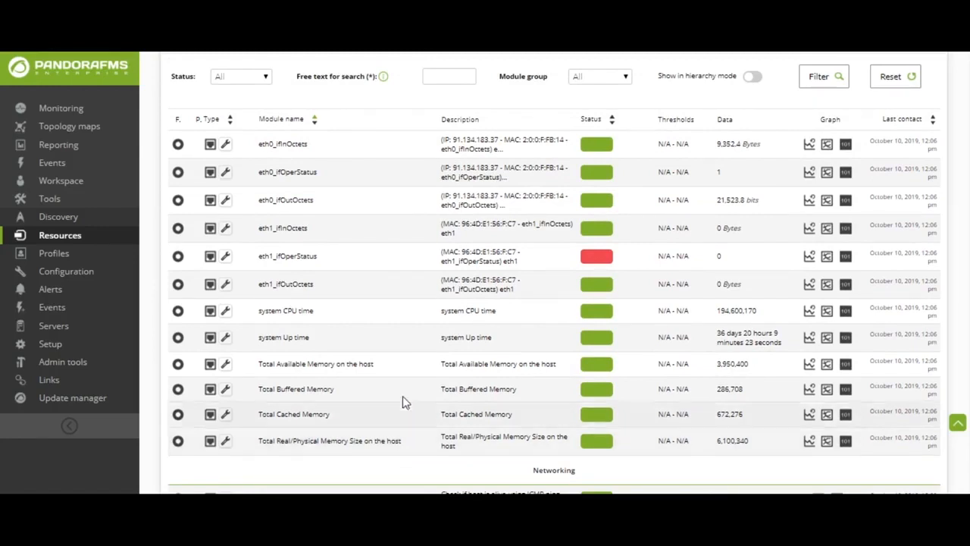
pyautogui.scroll(8, 402, 400)
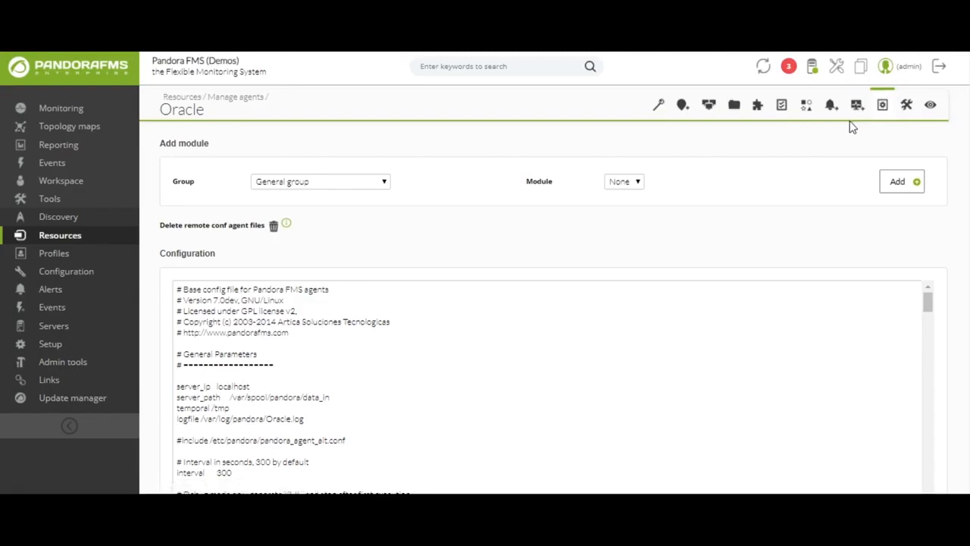
# Review the Oracle agent's remote configuration and open the details of the Ping alert for 127.0.0.1 in the alert list.
pyautogui.scroll(-3, 852, 127)
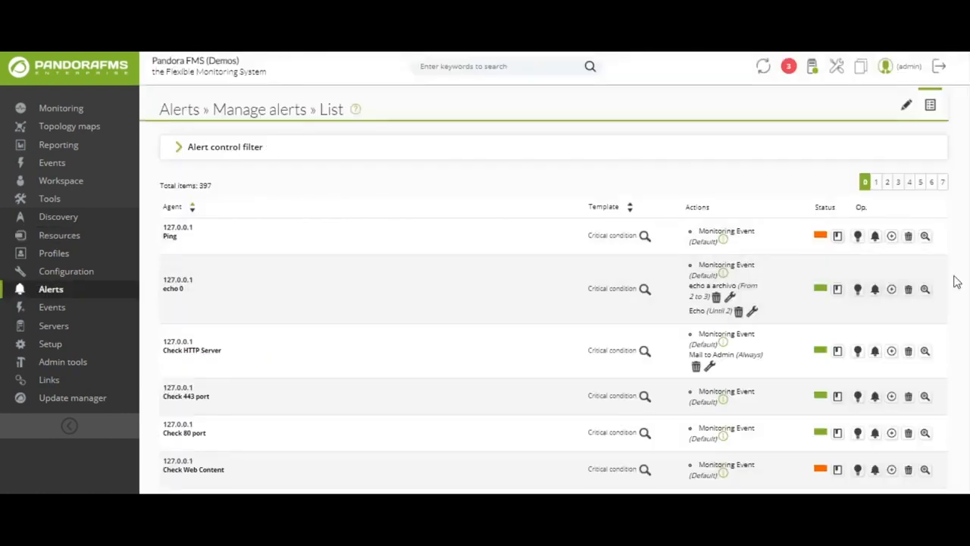
pyautogui.click(924, 238)
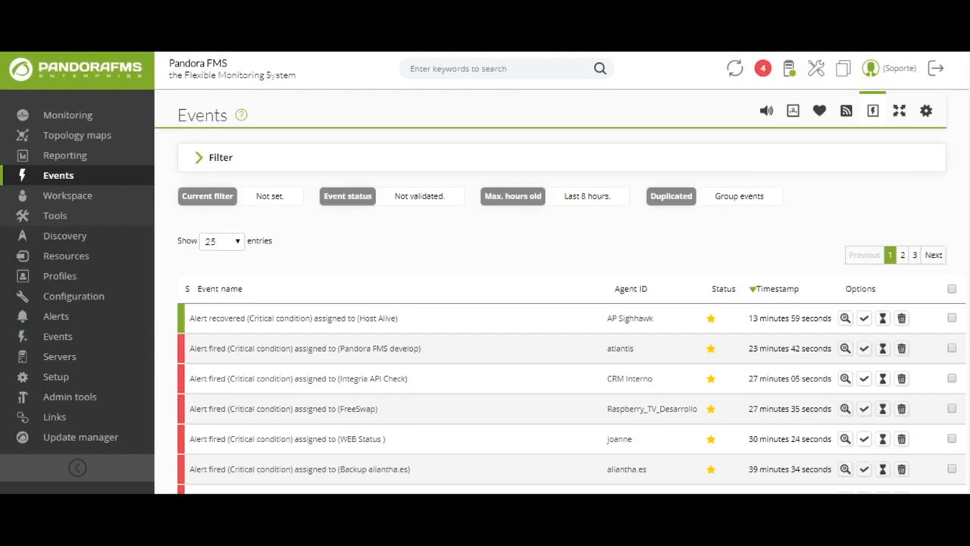
# Inspect the details, comments and available custom responses of the "Alert recovered (Critical condition) assigned to (Host Alive)" event.
pyautogui.click(356, 321)
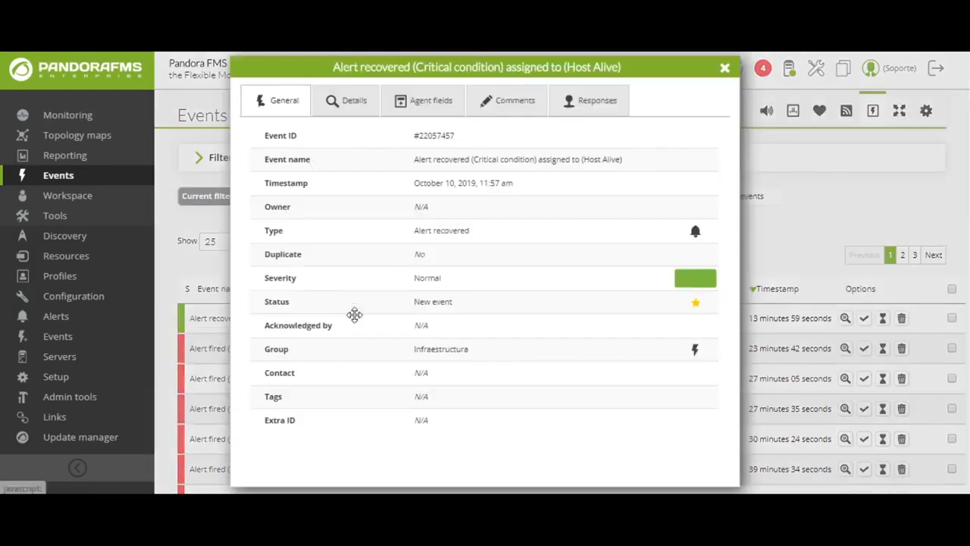
pyautogui.click(334, 105)
pyautogui.click(486, 96)
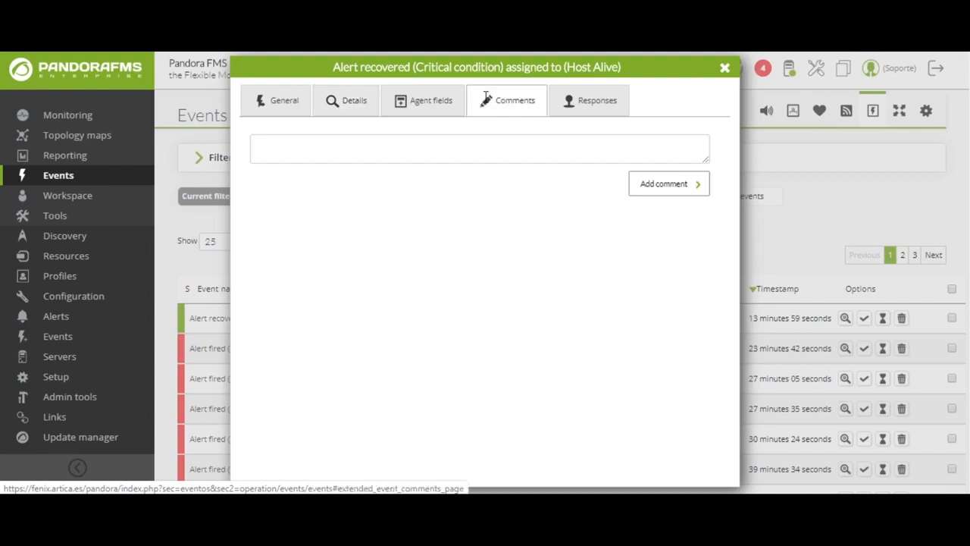
pyautogui.click(597, 104)
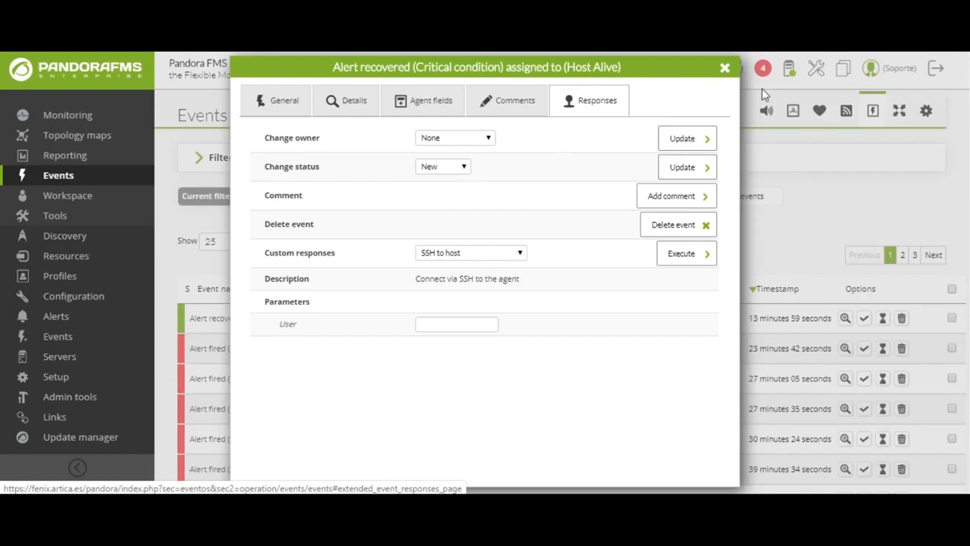
pyautogui.click(511, 257)
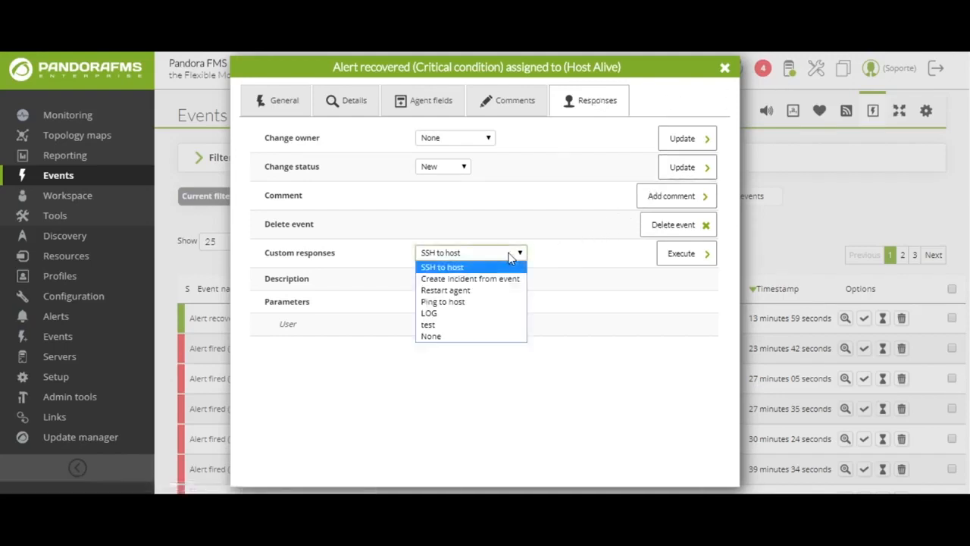
pyautogui.click(511, 256)
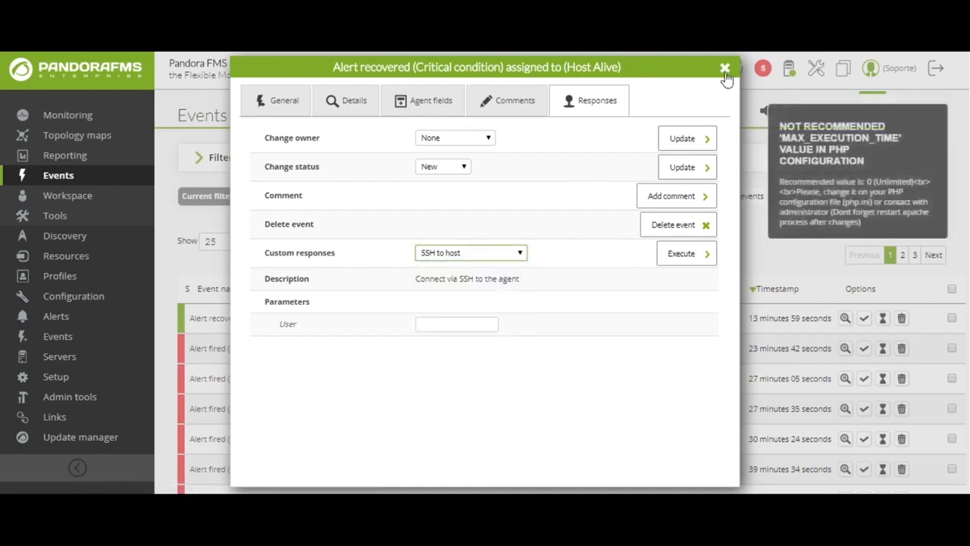
pyautogui.click(724, 68)
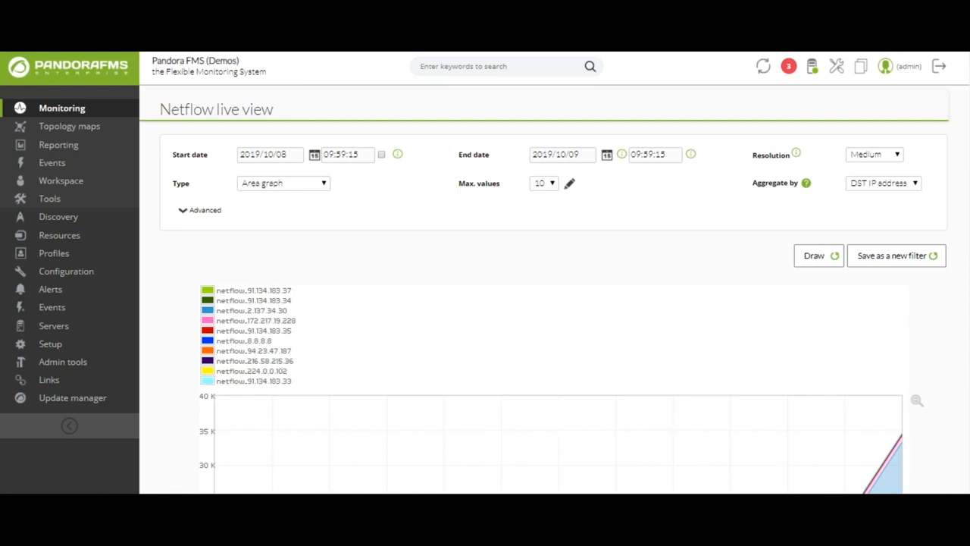
# Zoom in twice on the Netflow live view's area graph around the evening rise on 8 October.
pyautogui.scroll(-5, 965, 441)
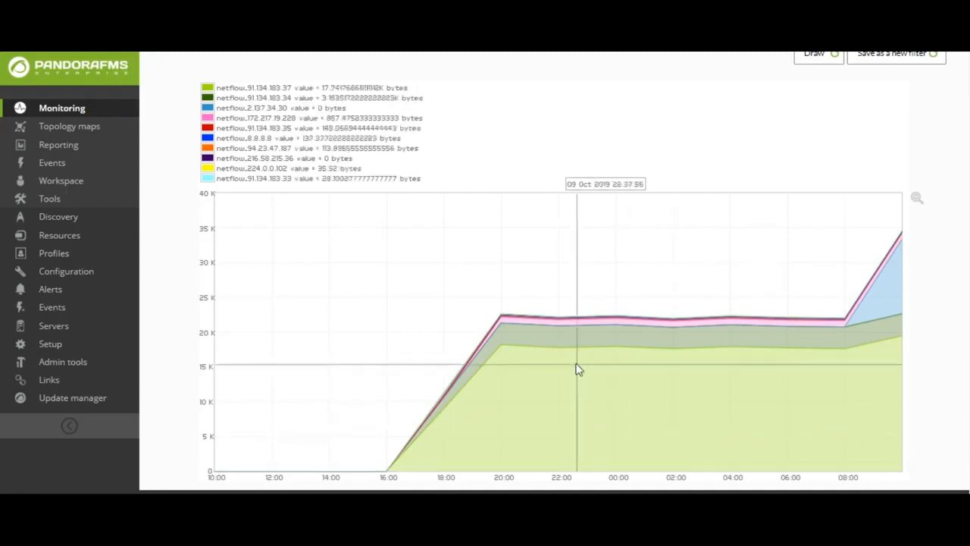
pyautogui.moveTo(459, 276); pyautogui.dragTo(620, 411)
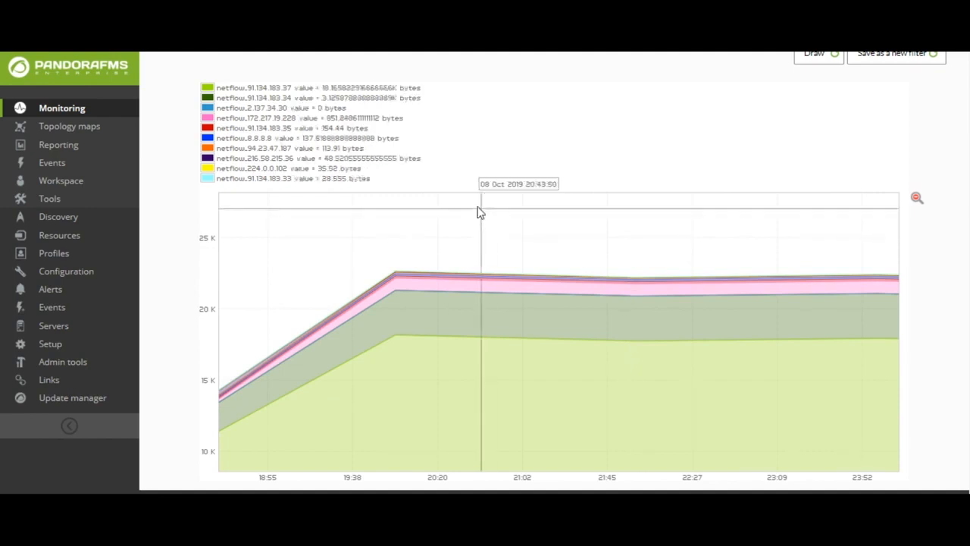
pyautogui.moveTo(334, 219); pyautogui.dragTo(483, 388)
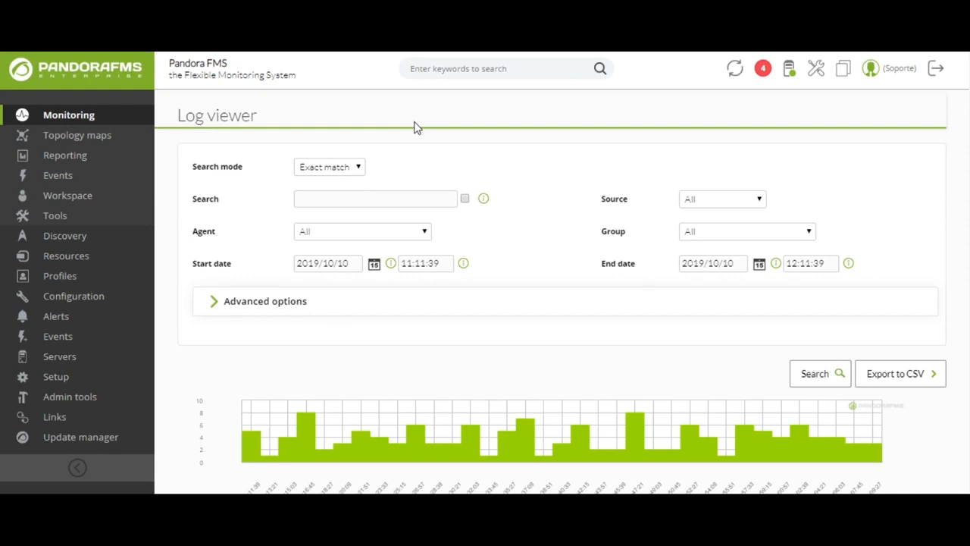
# Search the log viewer for "error" using exact match.
pyautogui.click(353, 199)
pyautogui.write('error')
pyautogui.press('Return')
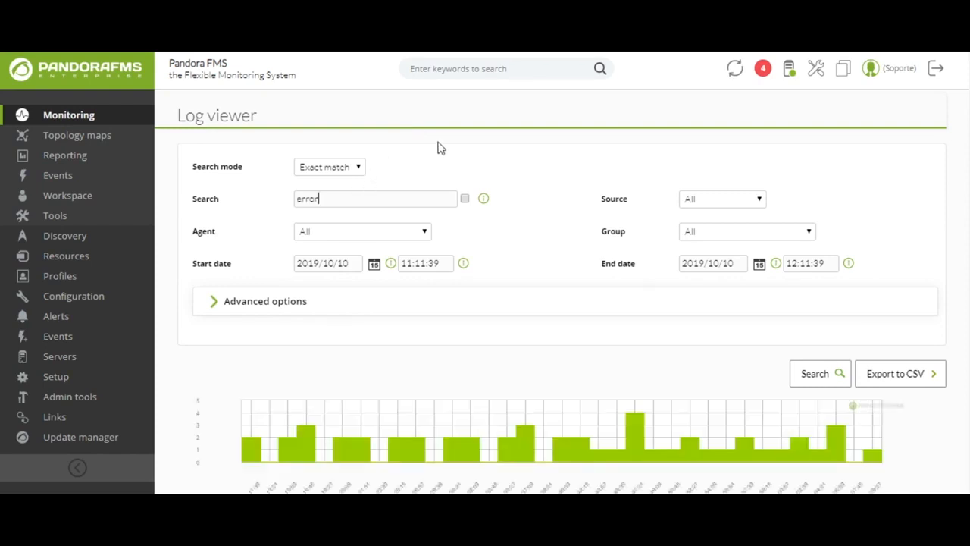
# Review the "error" log search results and the CPU, NIC and software entries in the agents' inventory.
pyautogui.scroll(-6, 441, 148)
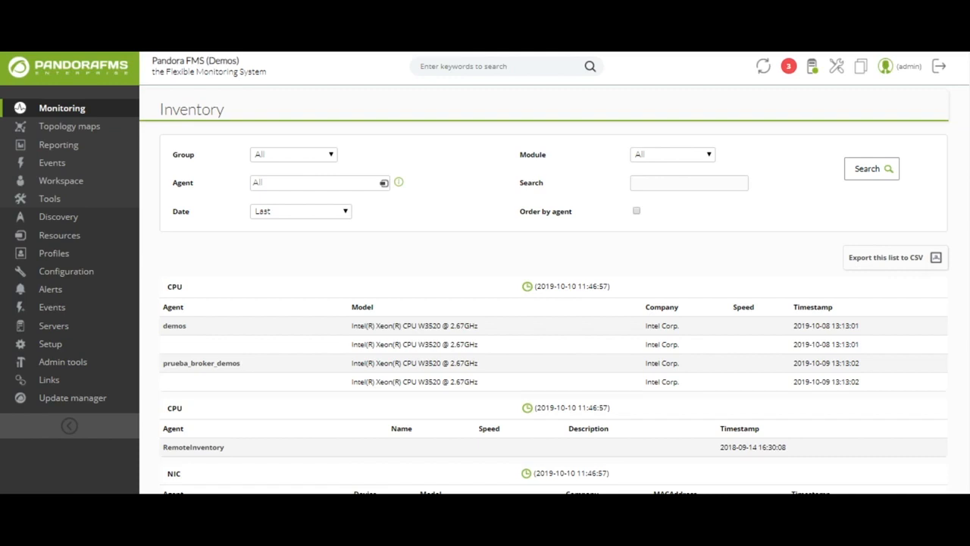
pyautogui.scroll(-5, 429, 232)
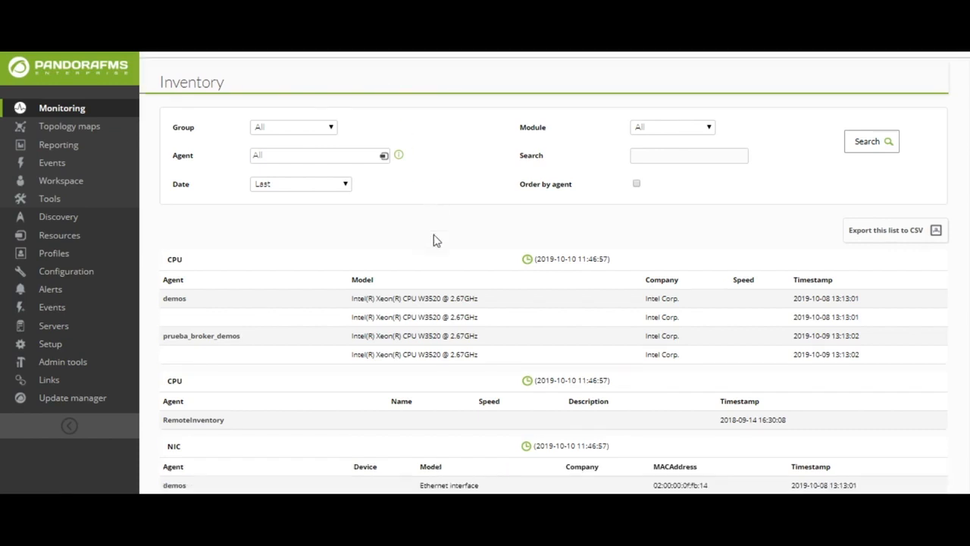
pyautogui.scroll(1, 285, 236)
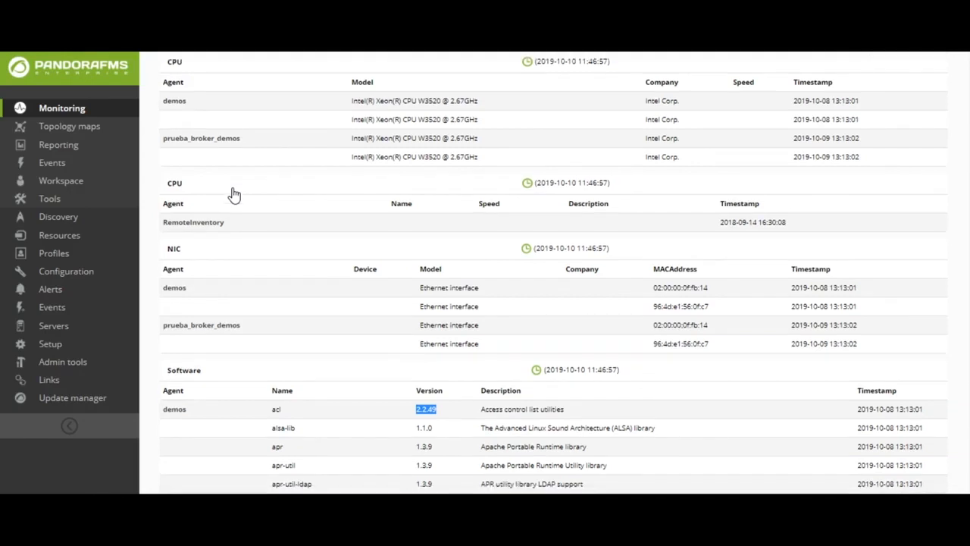
pyautogui.scroll(-2, 232, 194)
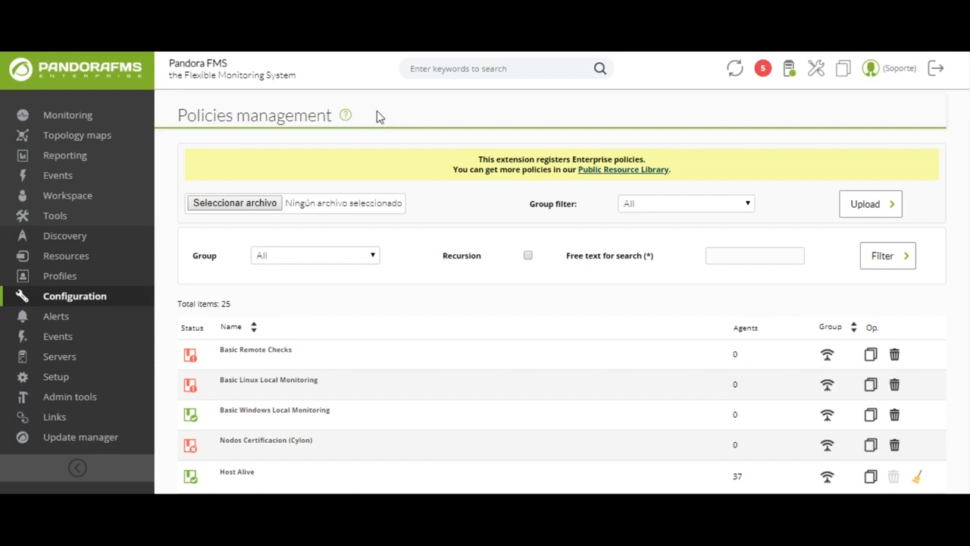
# View the Basic Remote Checks policy's setup, modules, agent plugins and alerts, and open the Applications category in Discovery.
pyautogui.click(253, 352)
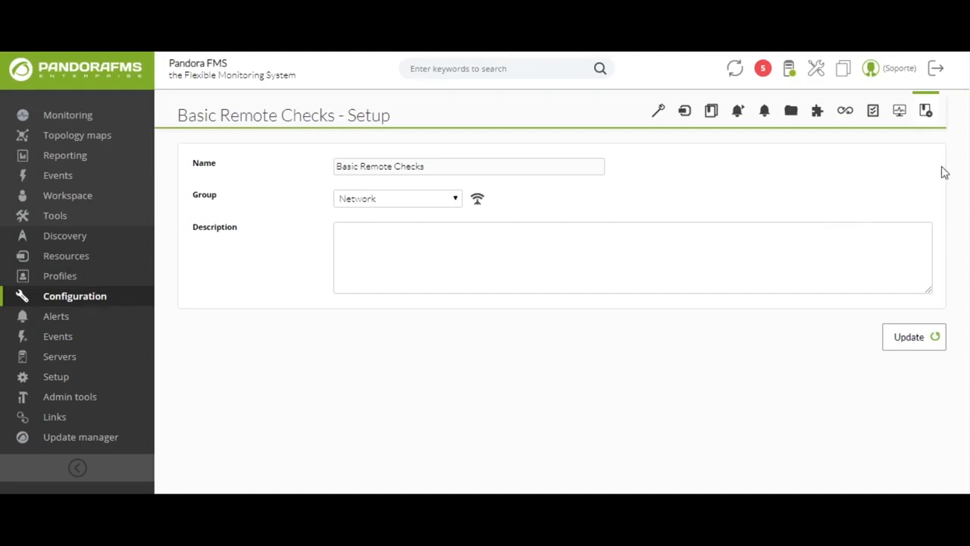
pyautogui.click(897, 120)
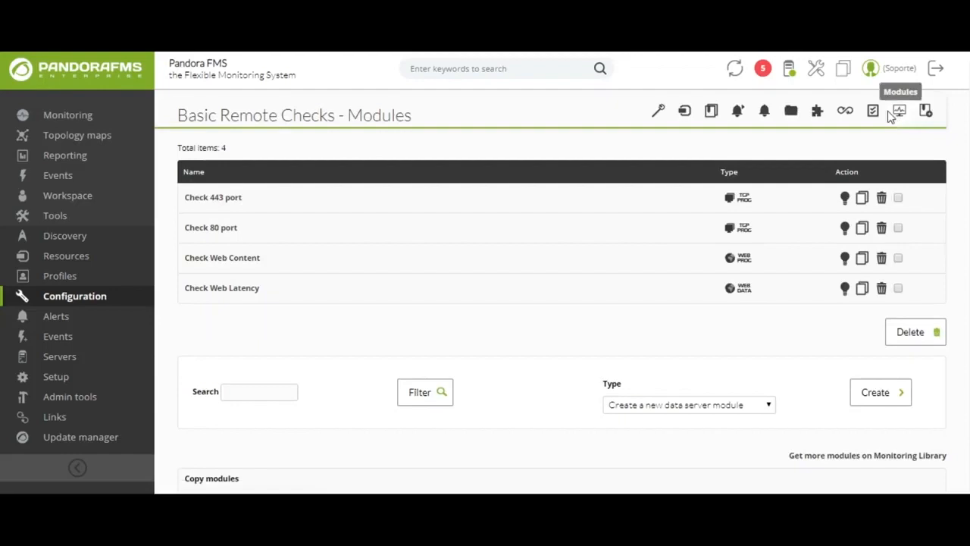
pyautogui.click(817, 112)
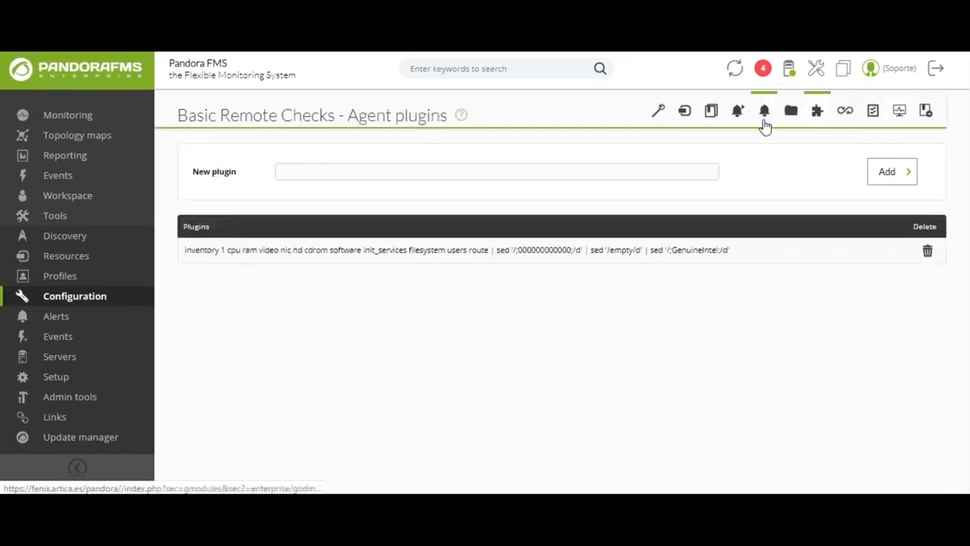
pyautogui.click(764, 115)
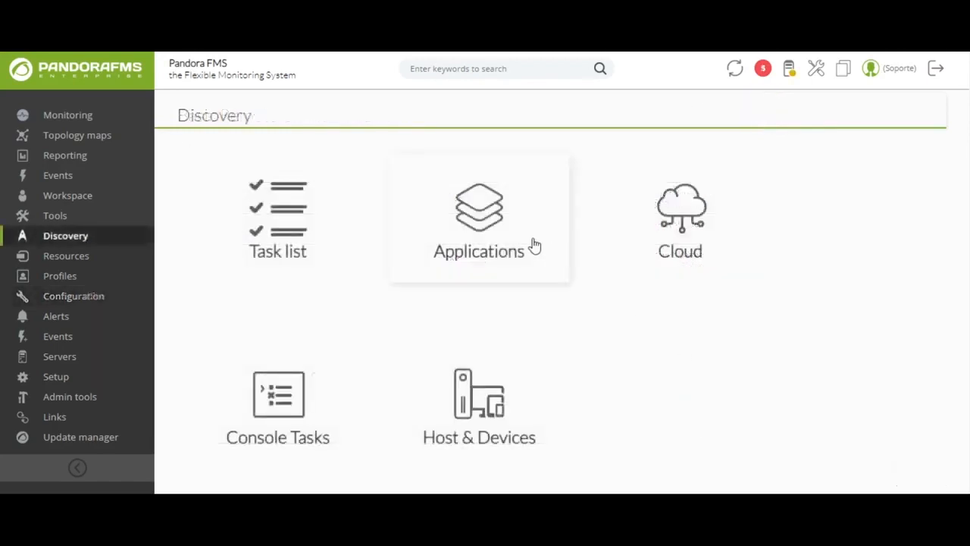
pyautogui.click(534, 241)
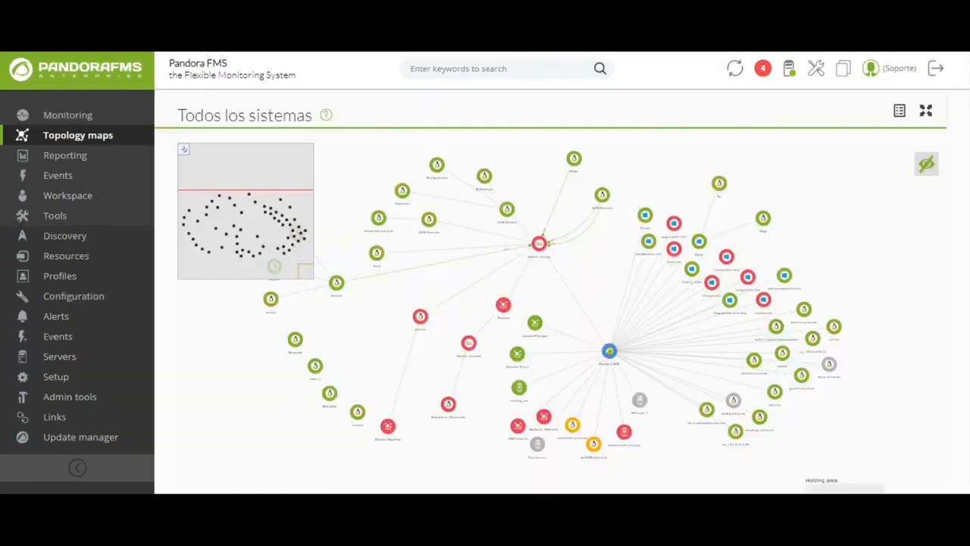
# Zoom in on Switch chimay in the Todos los sistemas map and inspect its node details and SNMP interface information.
pyautogui.scroll(2, 588, 331)
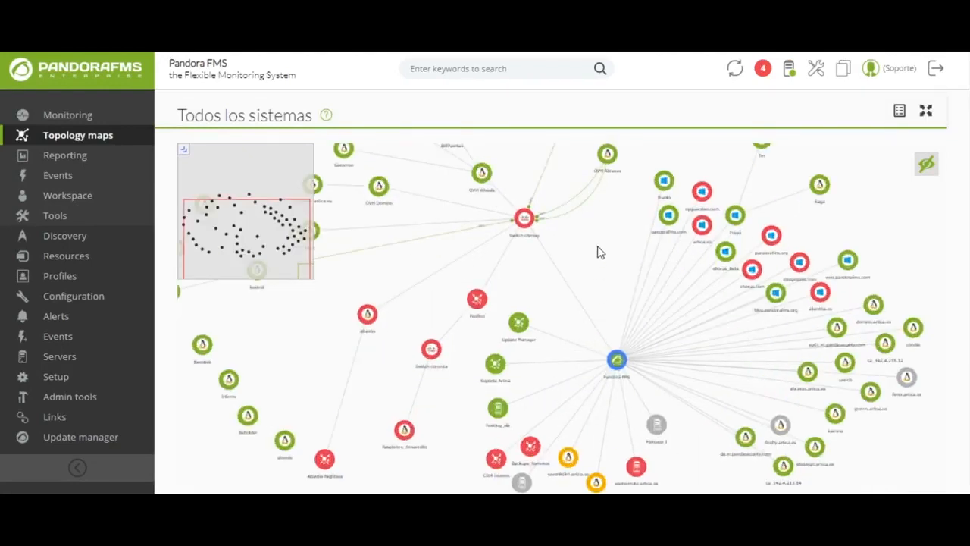
pyautogui.moveTo(598, 251); pyautogui.dragTo(602, 351)
pyautogui.scroll(2, 603, 351)
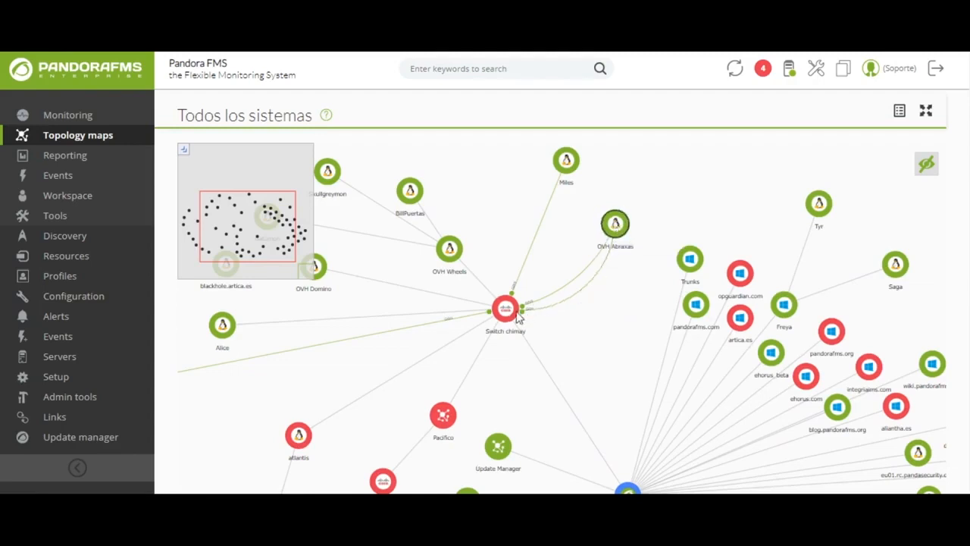
pyautogui.scroll(3, 511, 310)
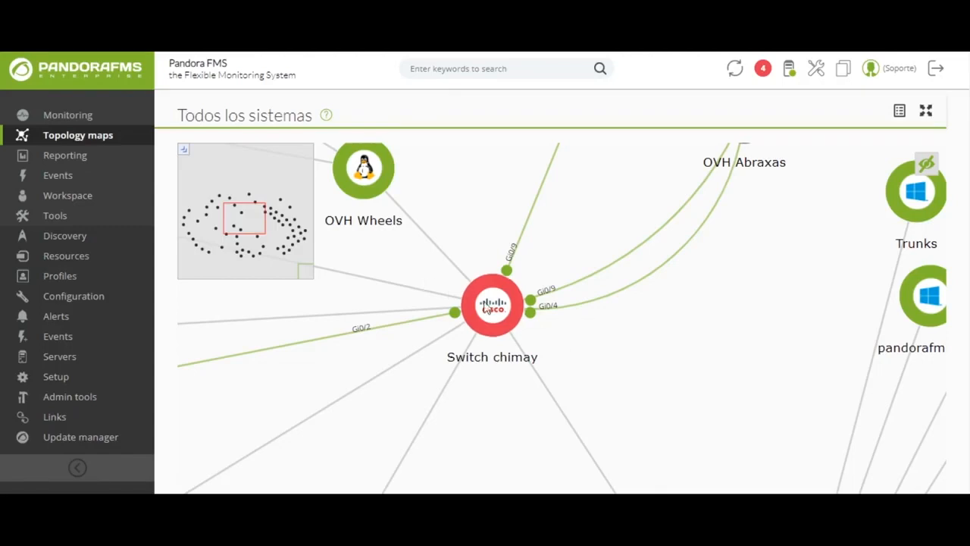
pyautogui.doubleClick(493, 313)
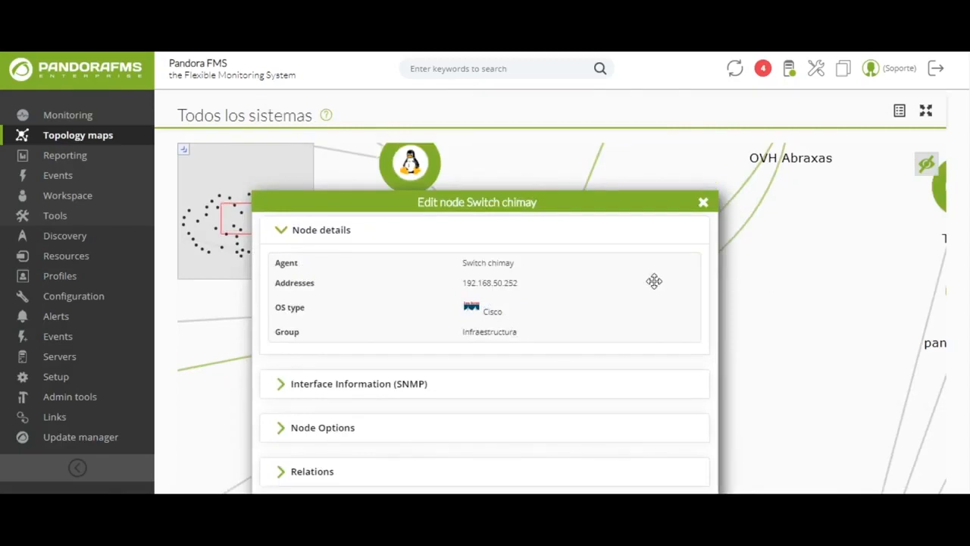
pyautogui.scroll(-1, 654, 281)
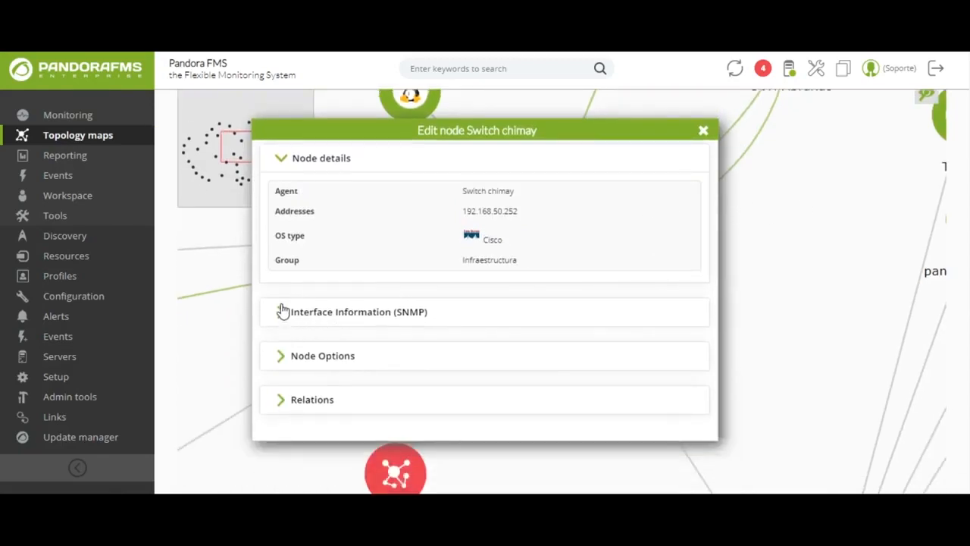
pyautogui.click(280, 313)
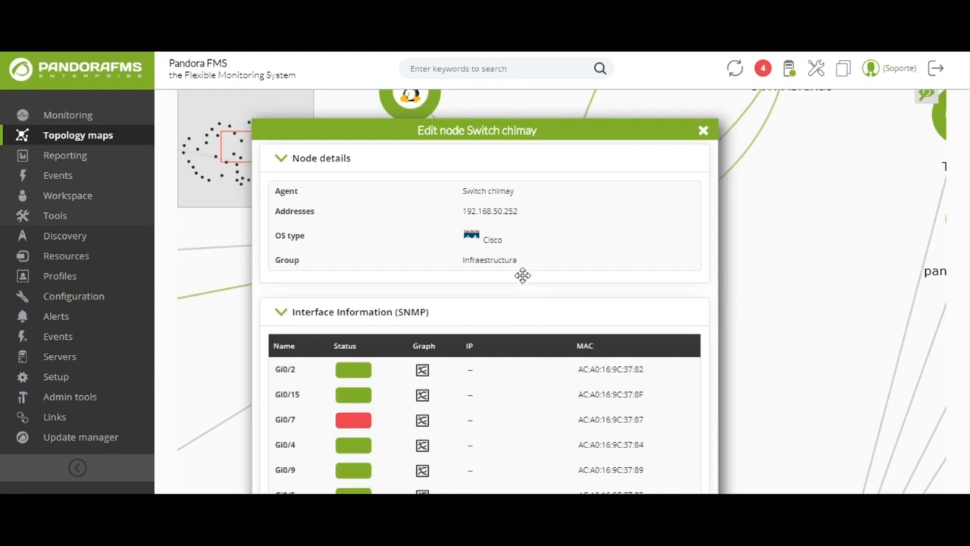
pyautogui.scroll(-2, 523, 282)
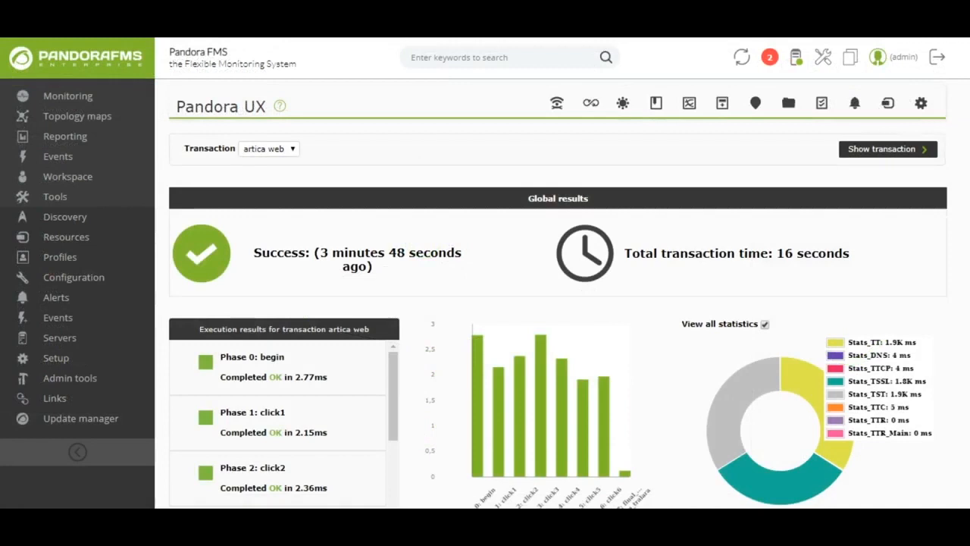
# Review the Pandora UX agent's artica web transaction results and the combined area graph of its module times.
pyautogui.scroll(-3, 562, 272)
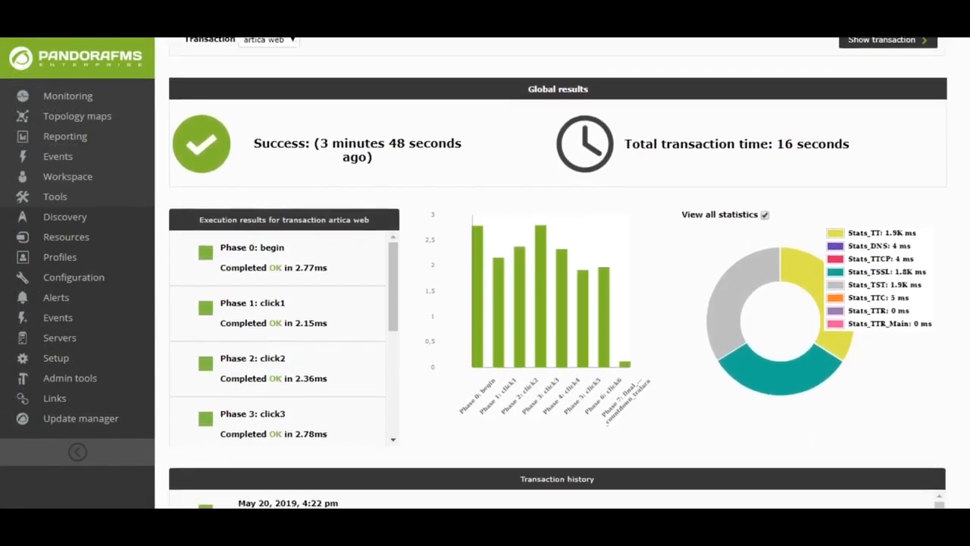
pyautogui.scroll(-3, 562, 273)
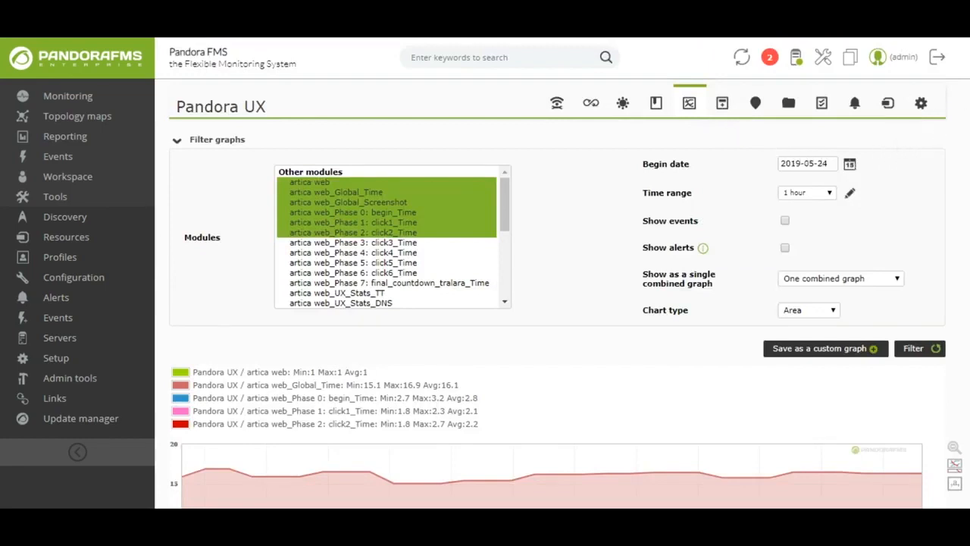
pyautogui.scroll(-2, 563, 273)
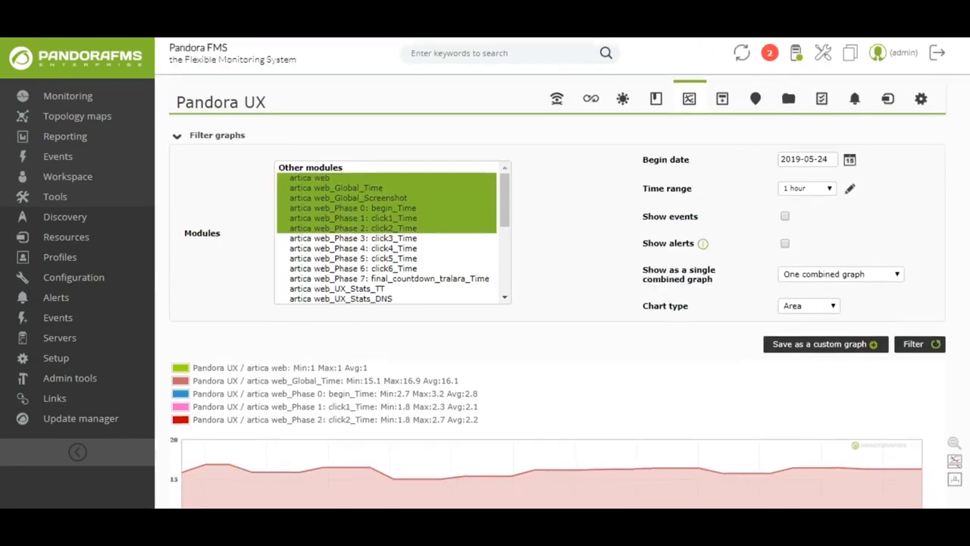
pyautogui.scroll(-3, 562, 273)
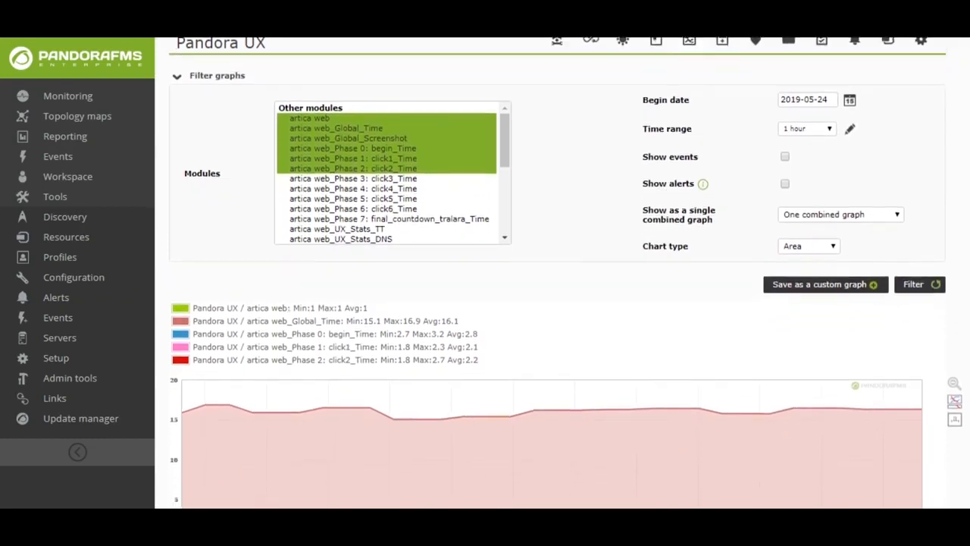
pyautogui.scroll(-2, 562, 273)
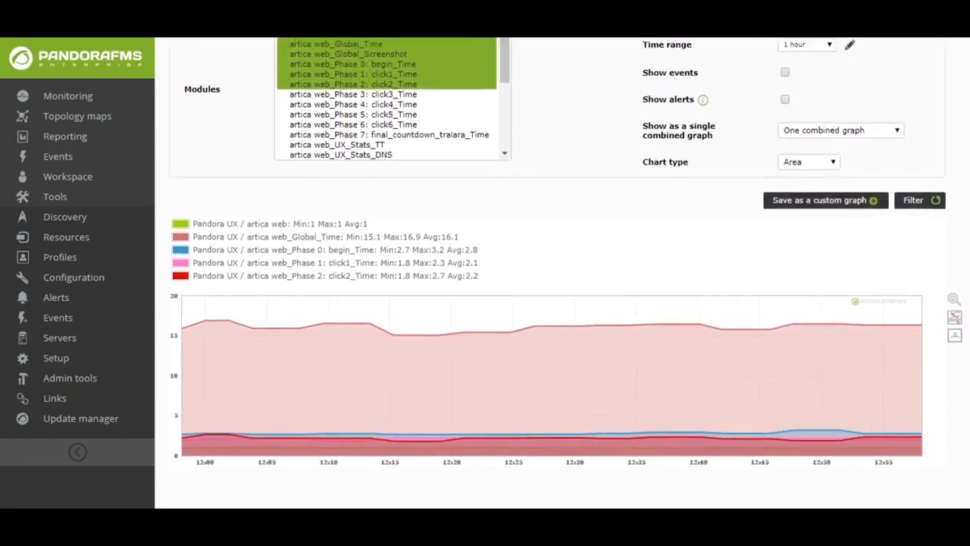
pyautogui.scroll(-1, 563, 273)
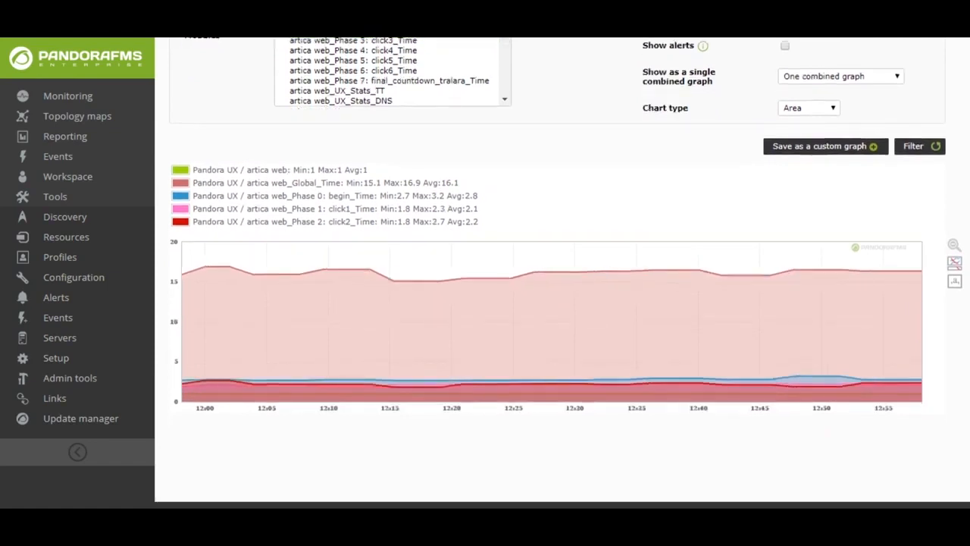
pyautogui.scroll(-1, 562, 273)
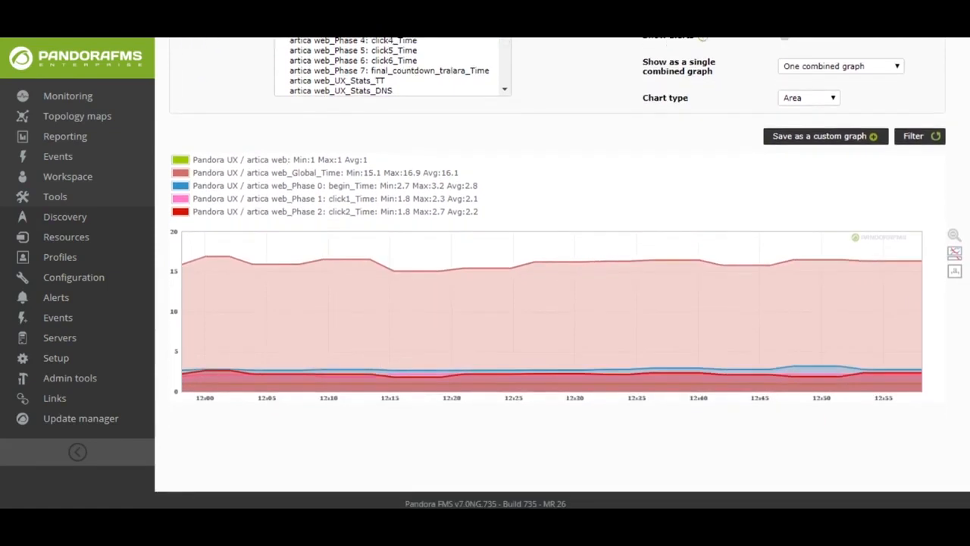
pyautogui.scroll(-1, 563, 272)
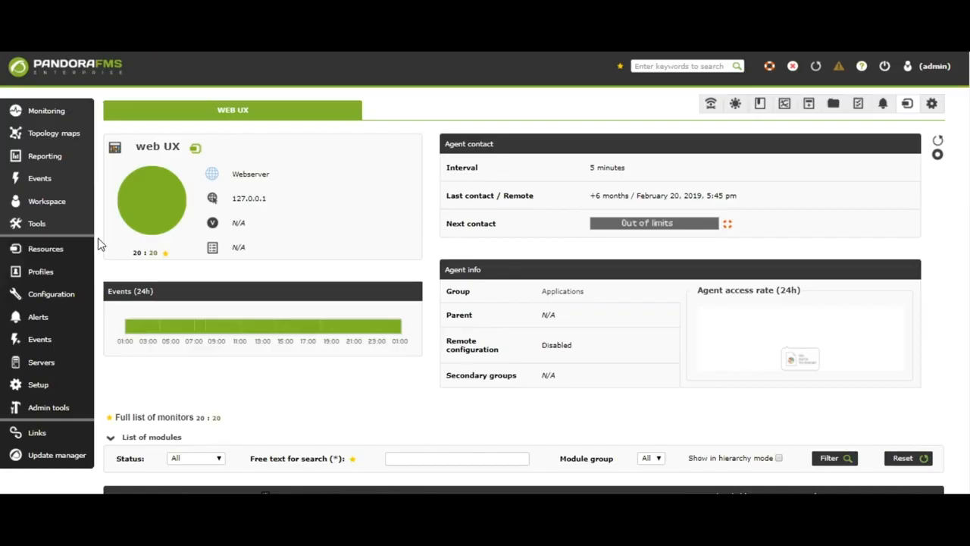
# Open the web navigation_Global_Screenshot image from the web UX agent's module list.
pyautogui.scroll(-5, 97, 241)
pyautogui.scroll(-5, 98, 244)
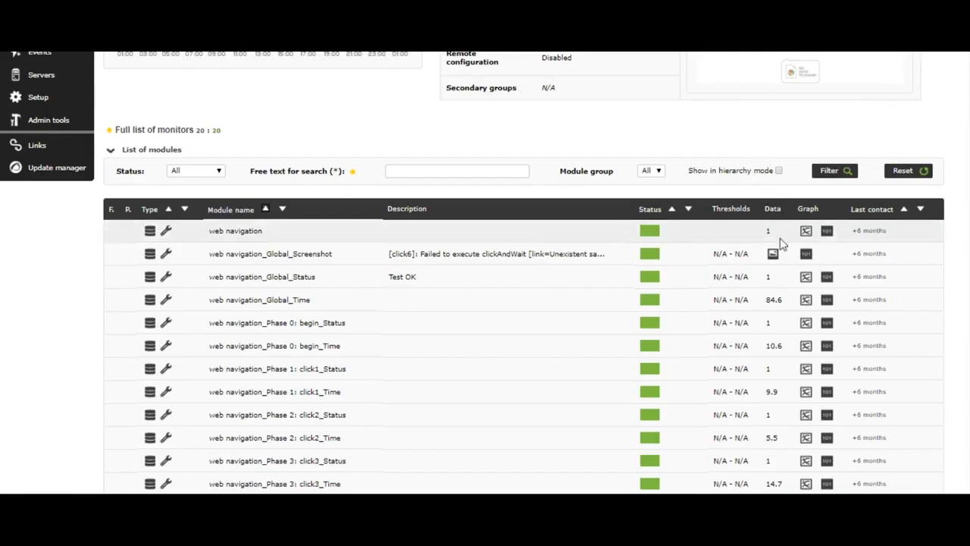
pyautogui.click(772, 255)
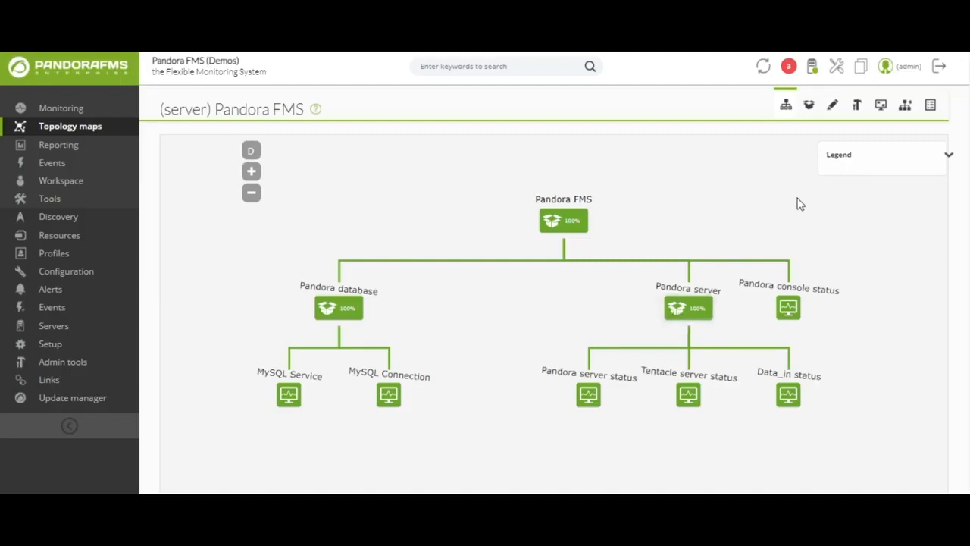
# Compare the (server) Pandora FMS service's list of elements with its service tree map.
pyautogui.click(906, 107)
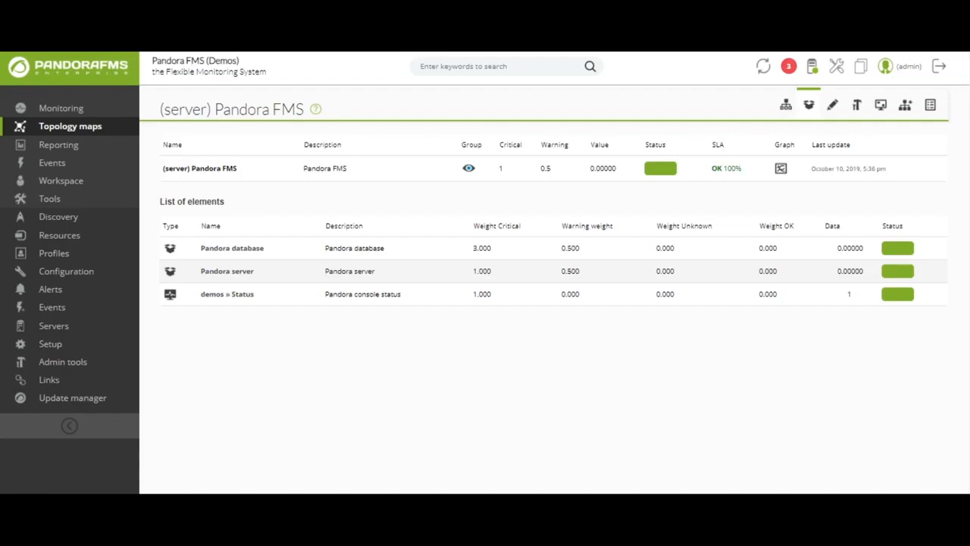
pyautogui.hotkey('ctrl', 'Tab')
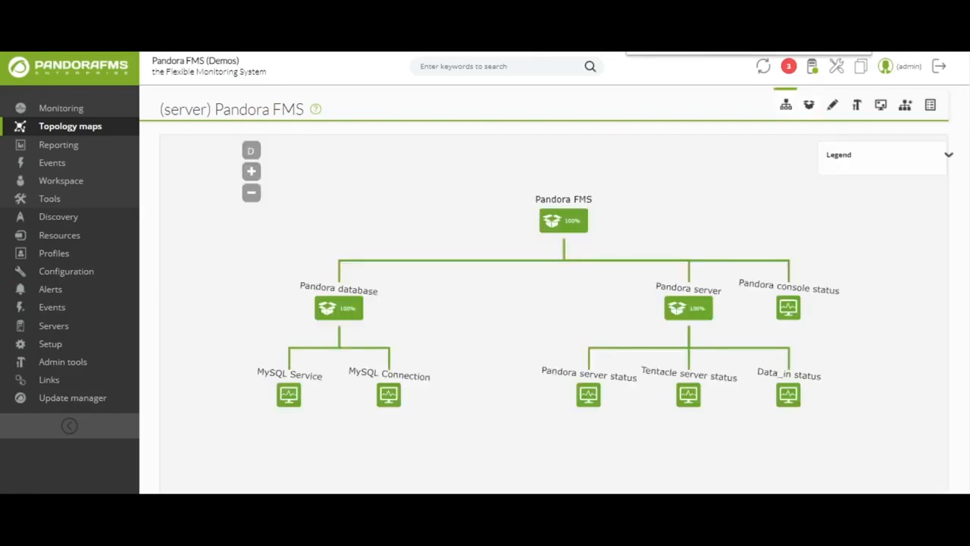